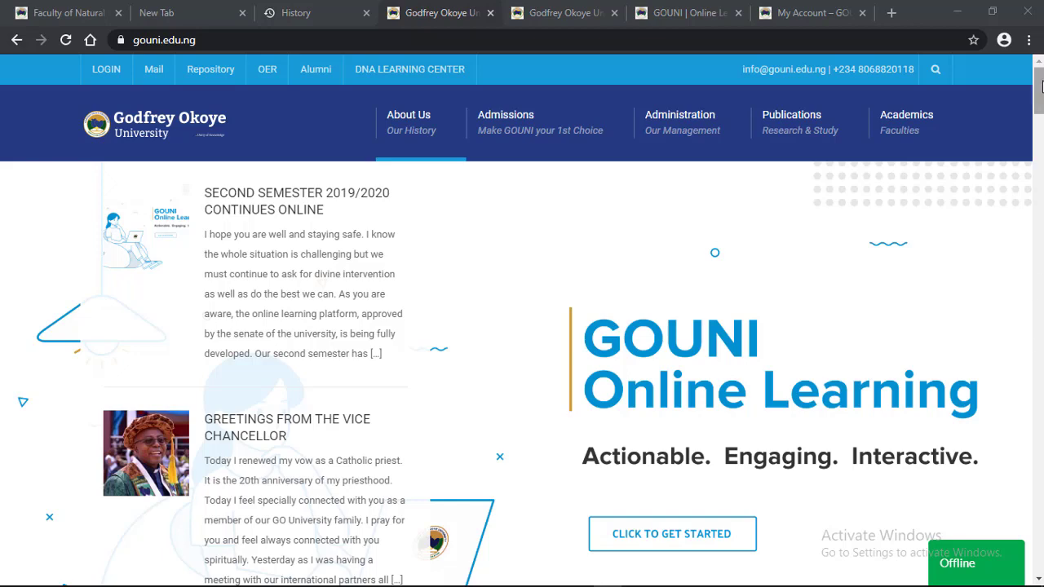
# - Scroll down the gouni.edu.ng homepage to reach the 'Click to Get Started' link
pyautogui.scroll(-7, 892, 279)
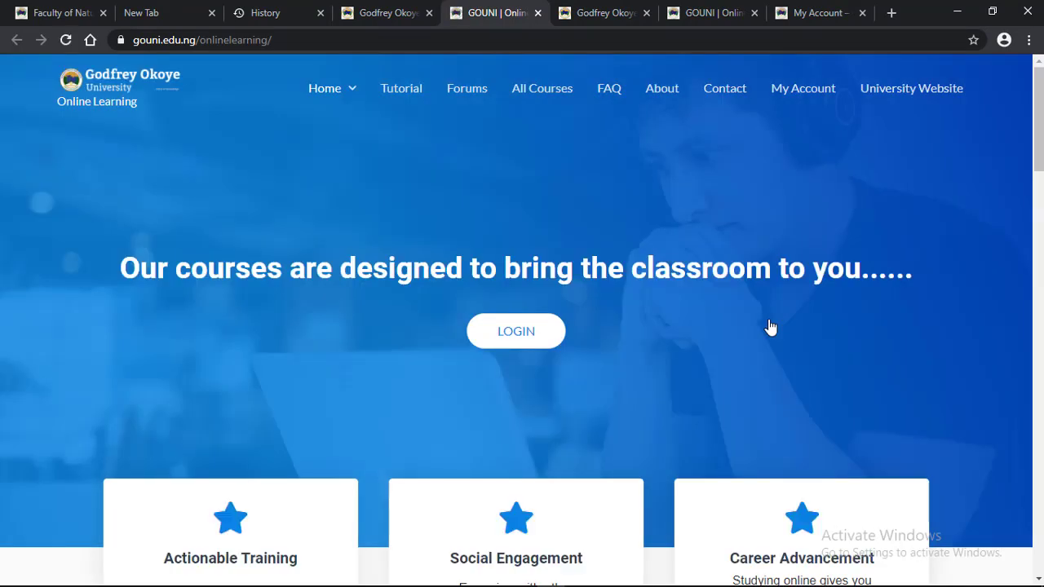
# - Log in to the portal with the autofilled saved username and the account password
pyautogui.click(511, 334)
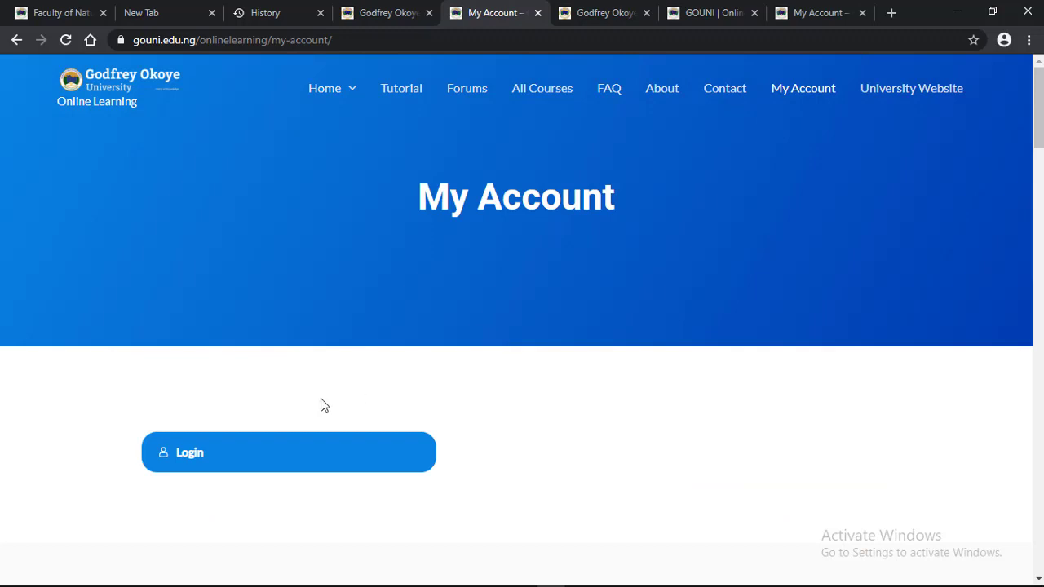
pyautogui.click(226, 454)
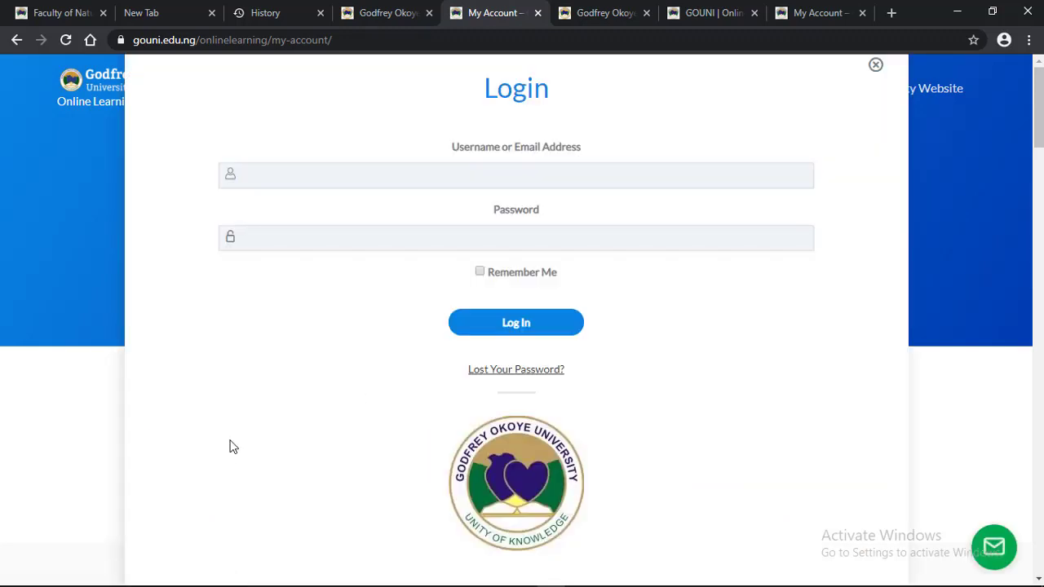
pyautogui.click(384, 174)
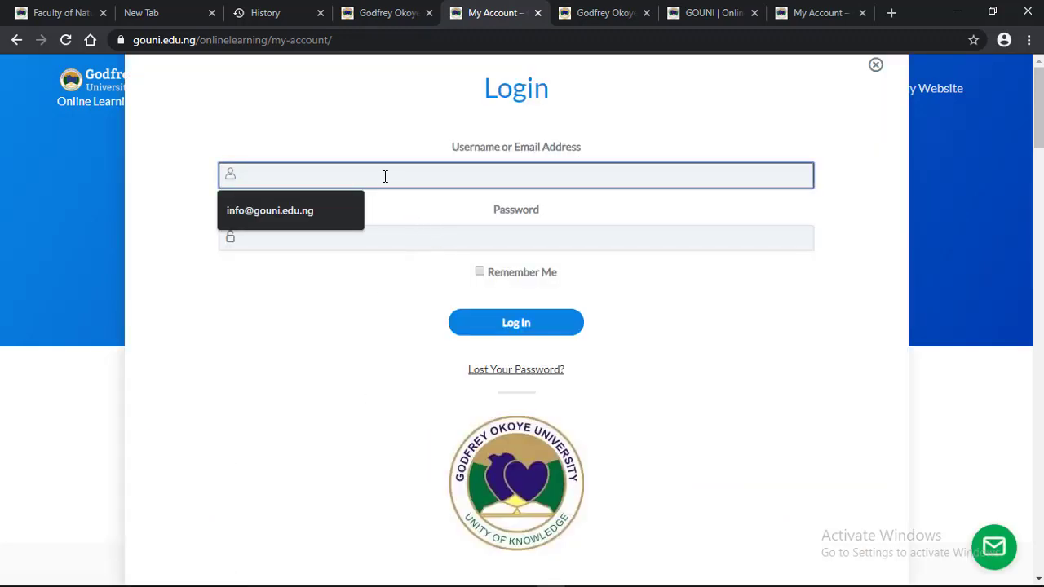
pyautogui.click(321, 214)
pyautogui.click(300, 232)
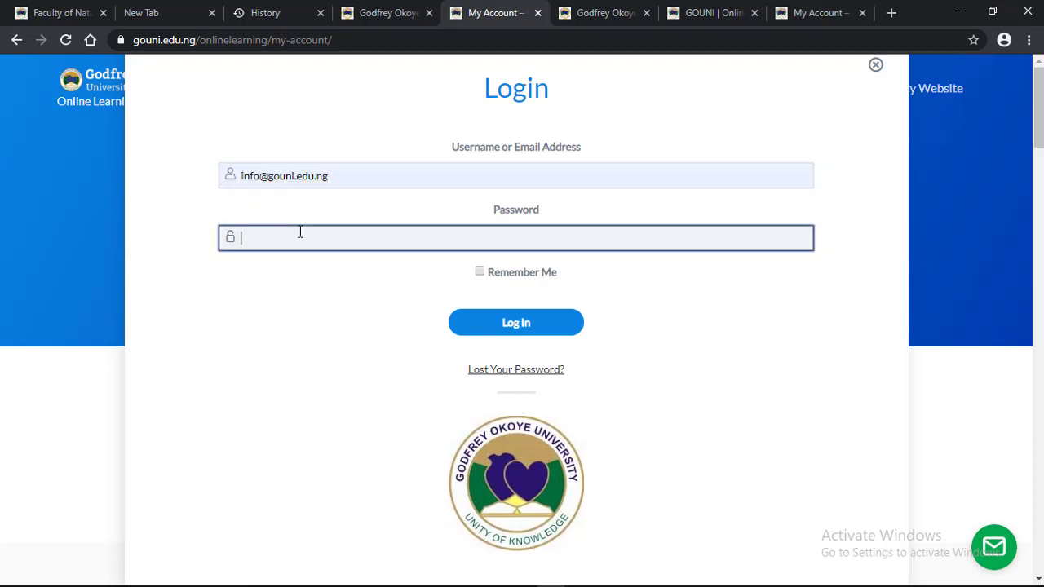
pyautogui.write('***********')
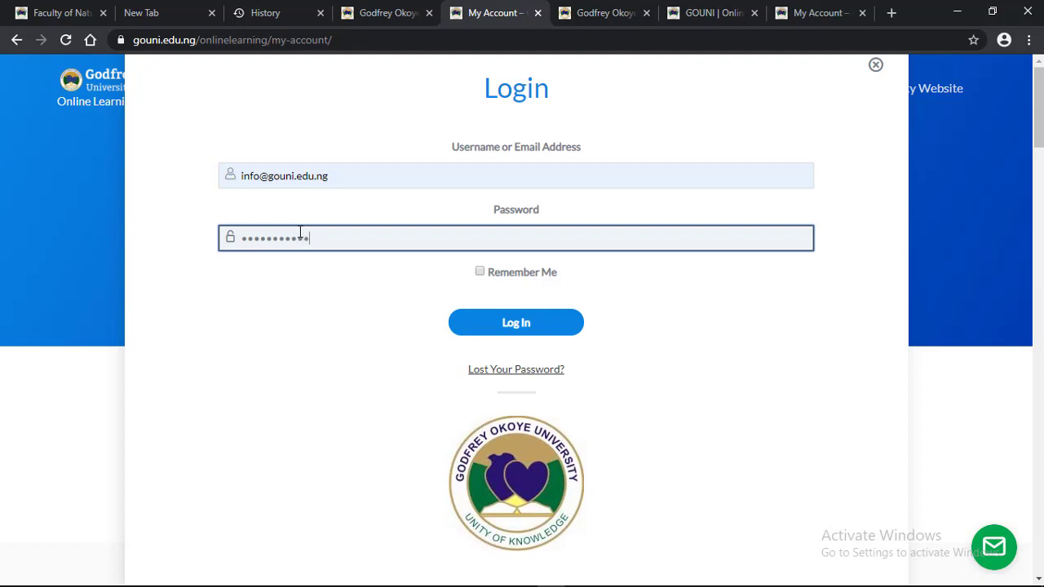
pyautogui.click(511, 325)
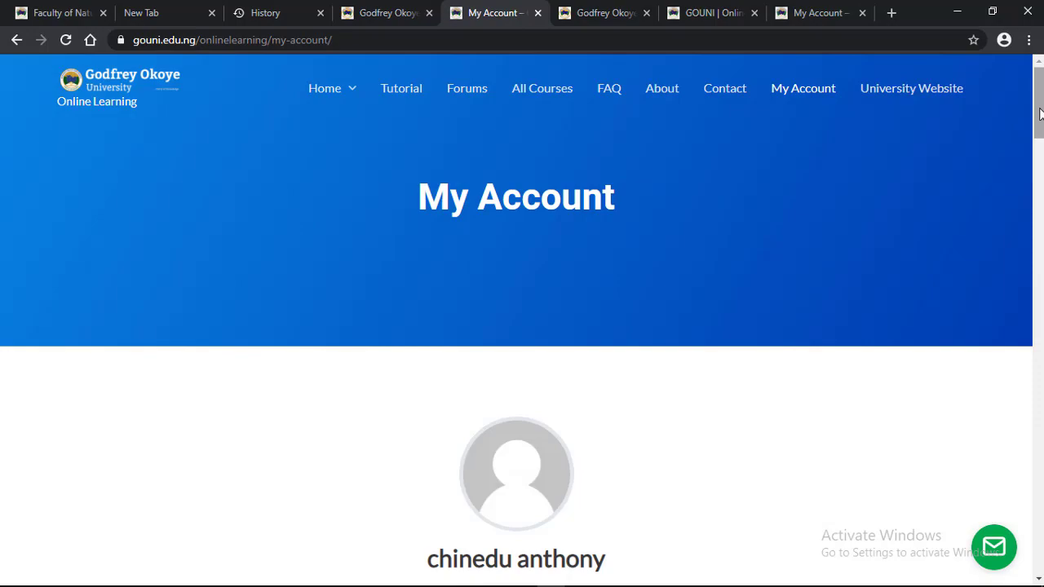
# - Open GST 102 – The Use of English and enrol via 'Take this Course' to start Analysis of Words
pyautogui.moveTo(1040, 114); pyautogui.dragTo(1042, 229)
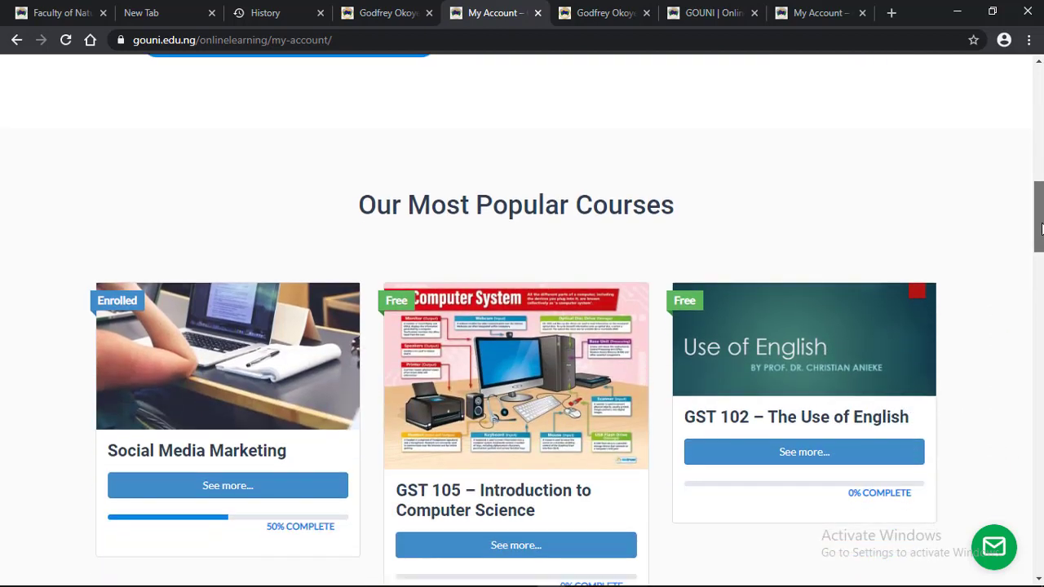
pyautogui.click(763, 347)
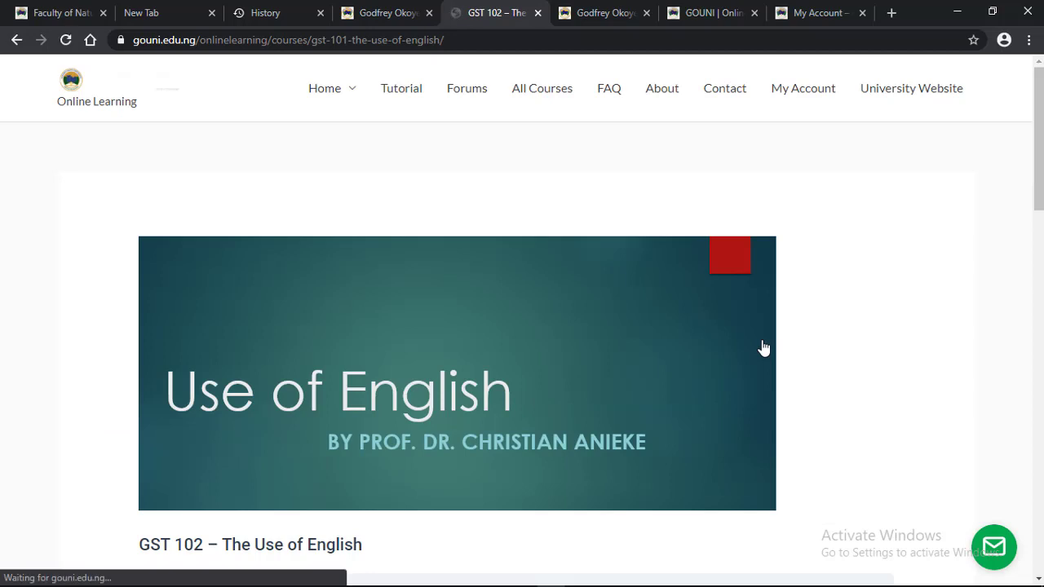
pyautogui.moveTo(1042, 147); pyautogui.dragTo(1042, 226)
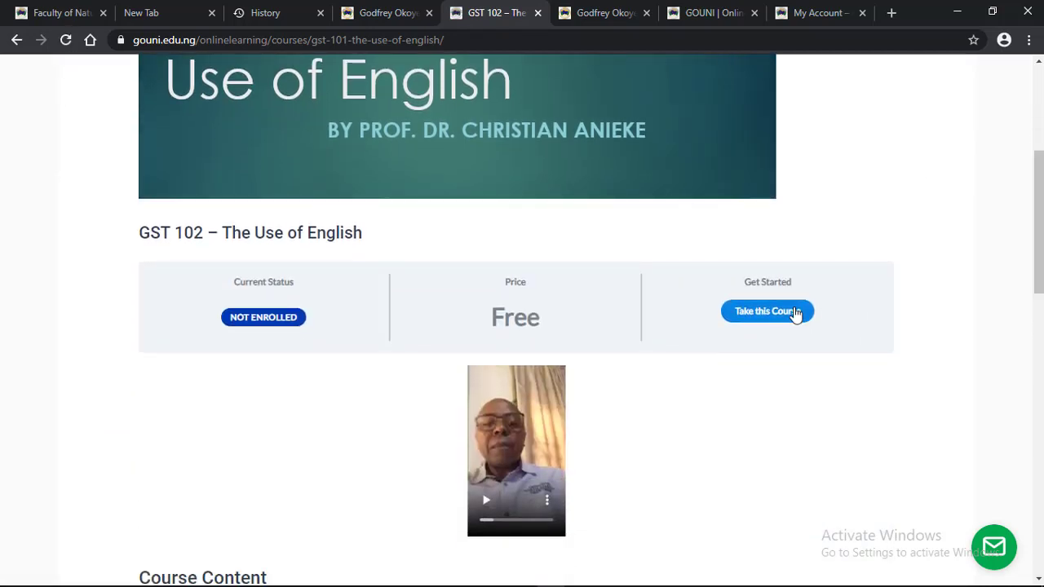
pyautogui.click(758, 321)
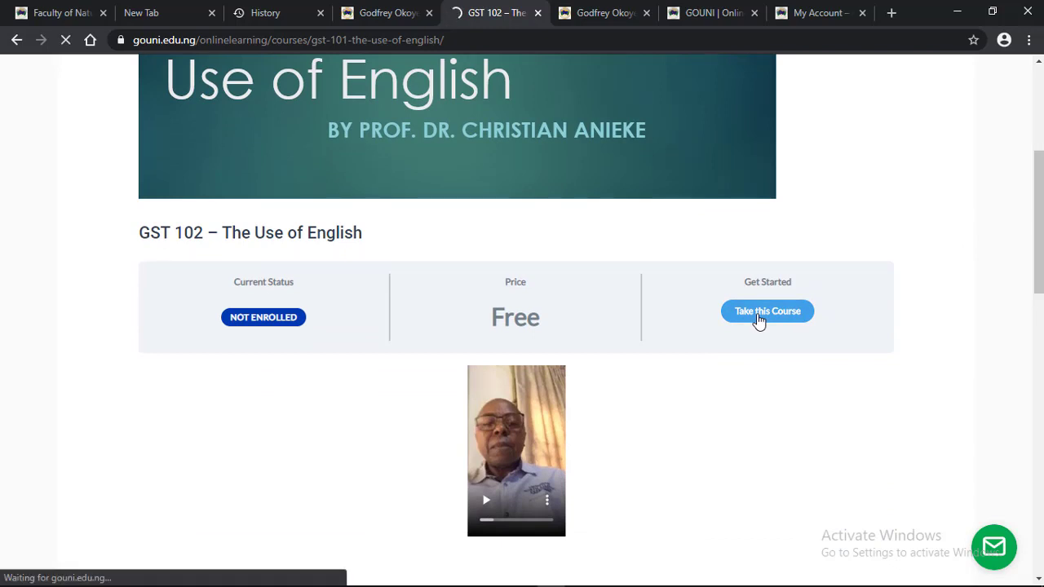
pyautogui.scroll(-5, 223, 302)
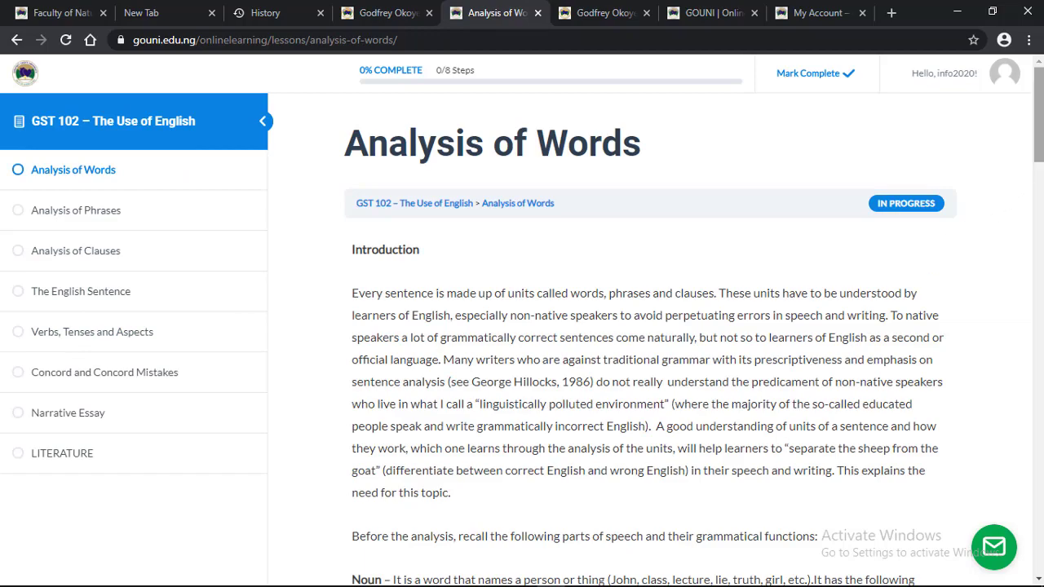
pyautogui.moveTo(1038, 123); pyautogui.dragTo(1039, 538)
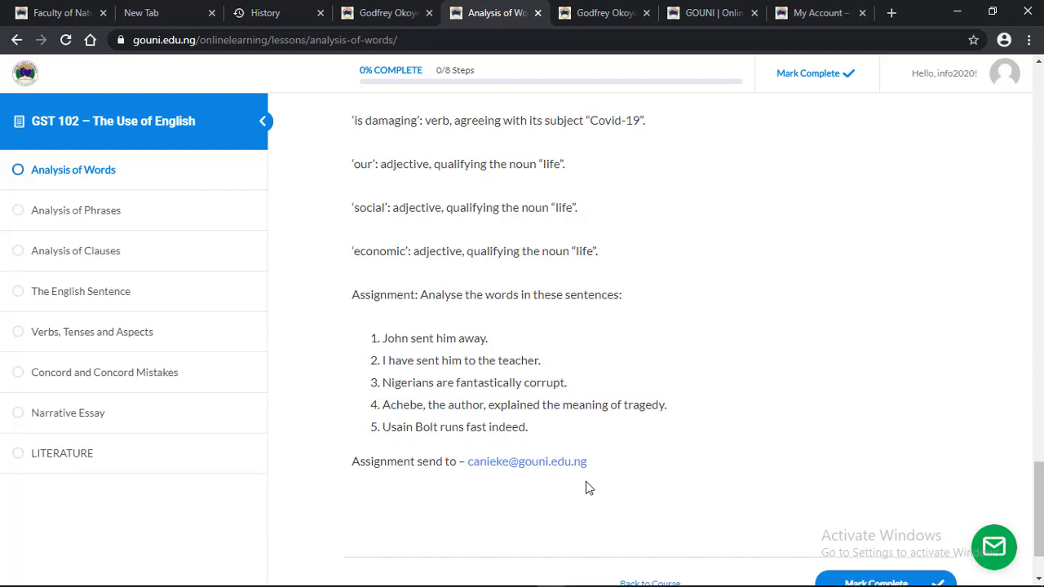
pyautogui.scroll(-1, 1040, 502)
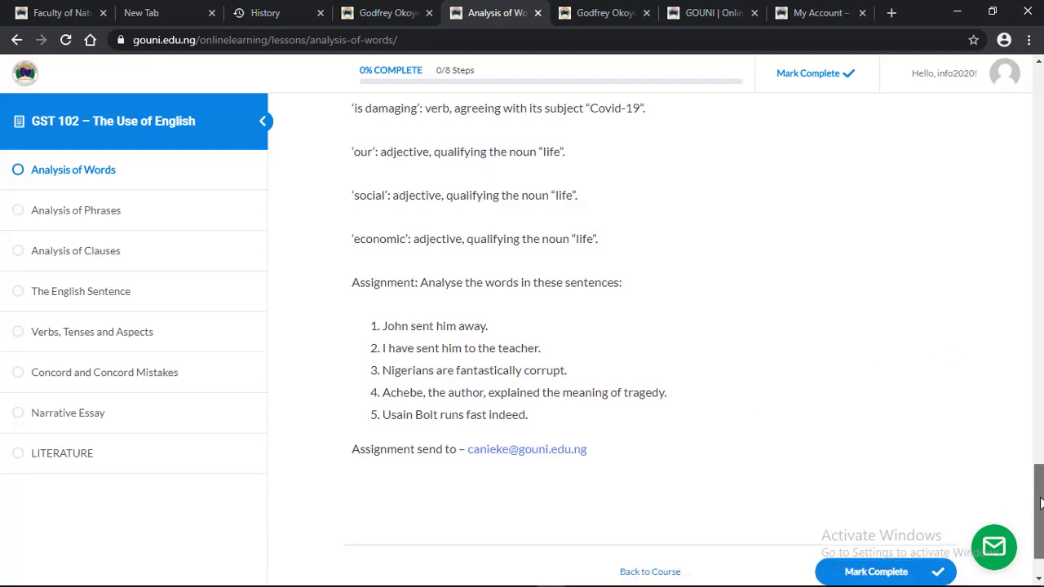
pyautogui.moveTo(1040, 502)
pyautogui.mouseDown()
pyautogui.moveTo(1040, 463)
pyautogui.moveTo(1039, 485)
pyautogui.mouseUp()
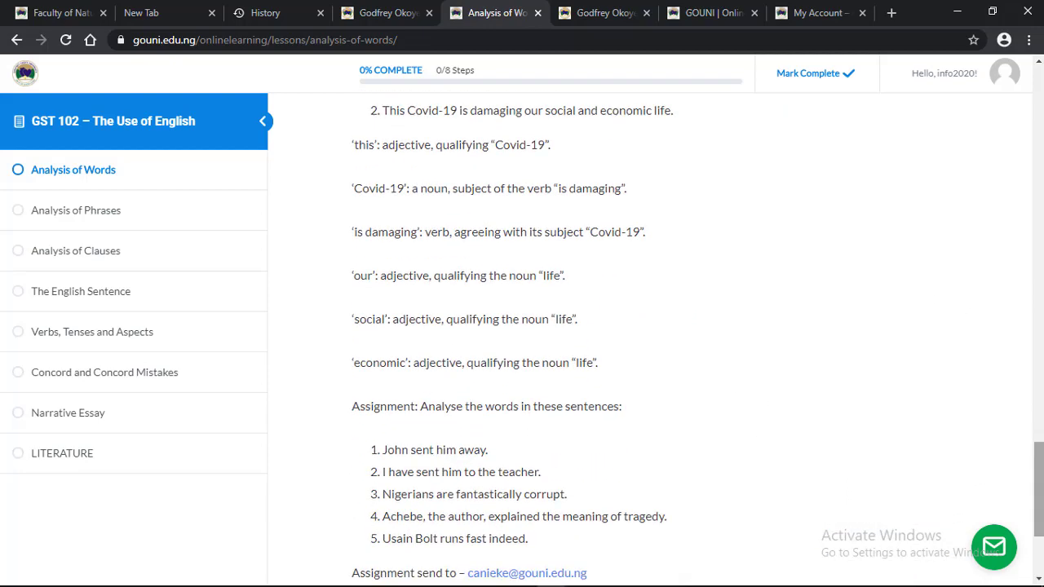
pyautogui.scroll(-2, 652, 343)
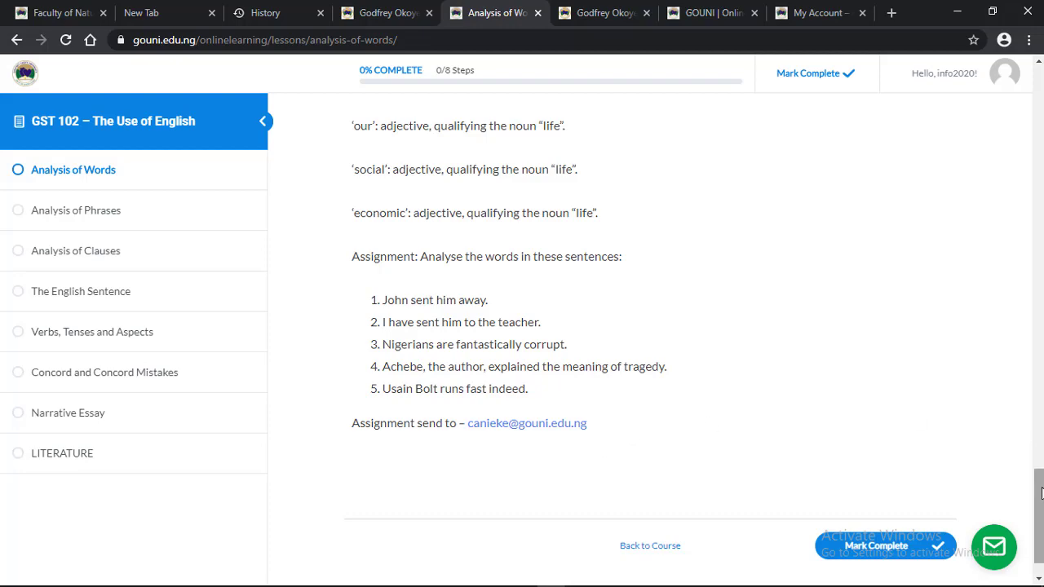
pyautogui.moveTo(1040, 488); pyautogui.dragTo(1040, 416)
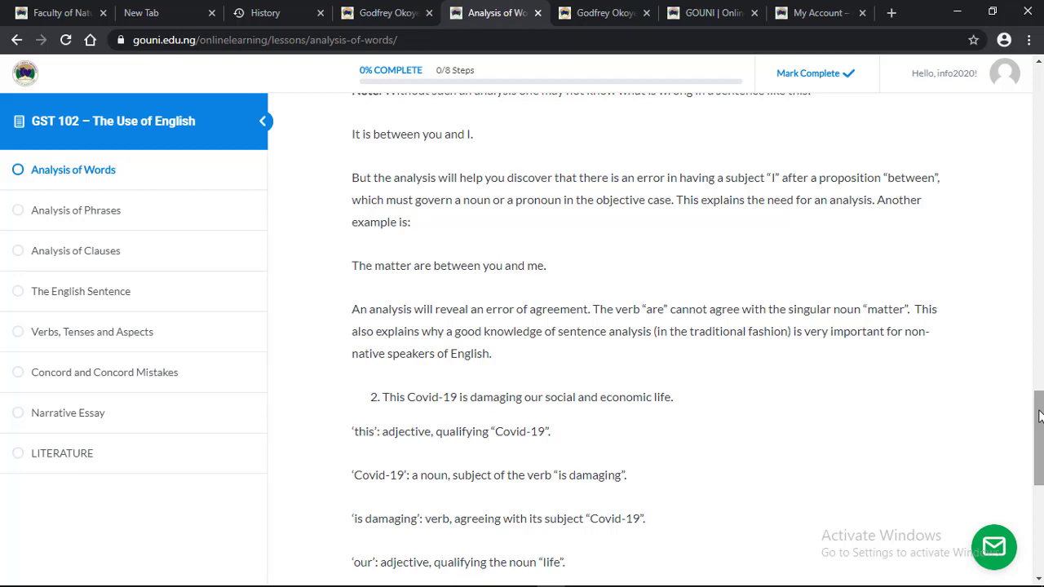
pyautogui.moveTo(1039, 415); pyautogui.dragTo(1039, 499)
# - Return to All Courses, open GST 105 – Introduction to Computer Science and enrol in it
pyautogui.hotkey('alt', 'Left')
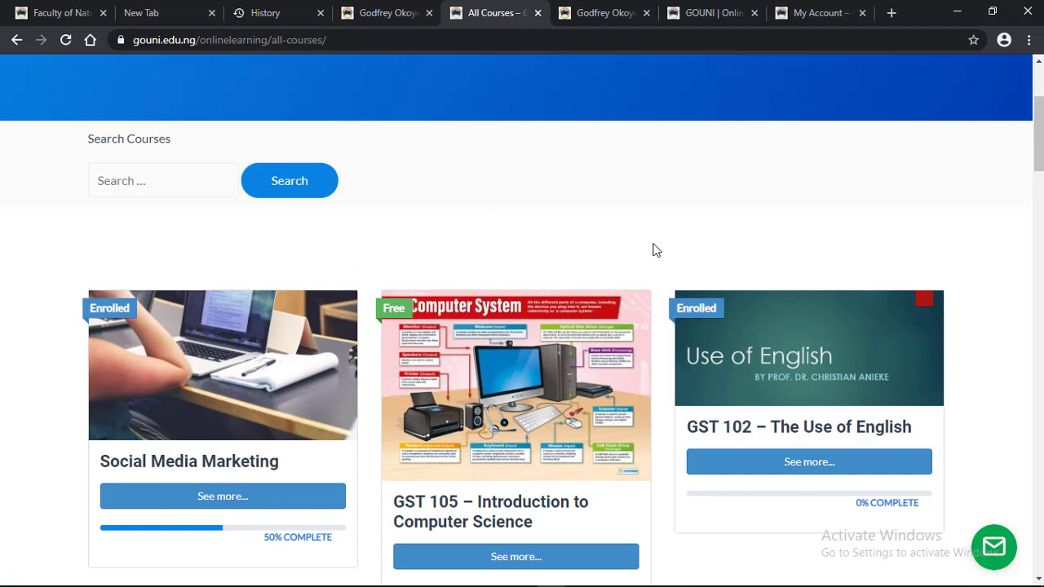
pyautogui.click(495, 406)
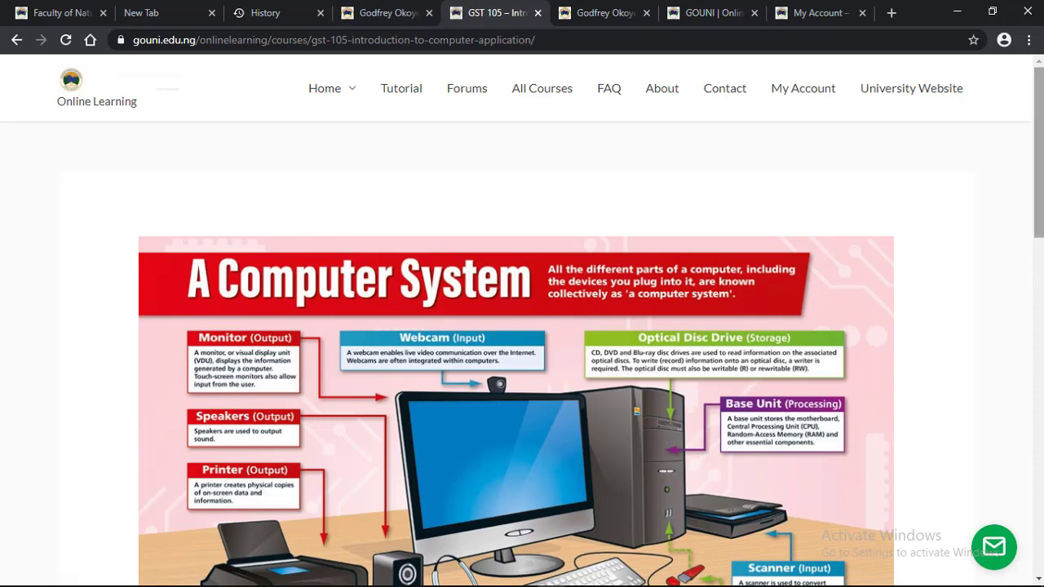
pyautogui.moveTo(1041, 120); pyautogui.dragTo(1041, 290)
pyautogui.click(751, 363)
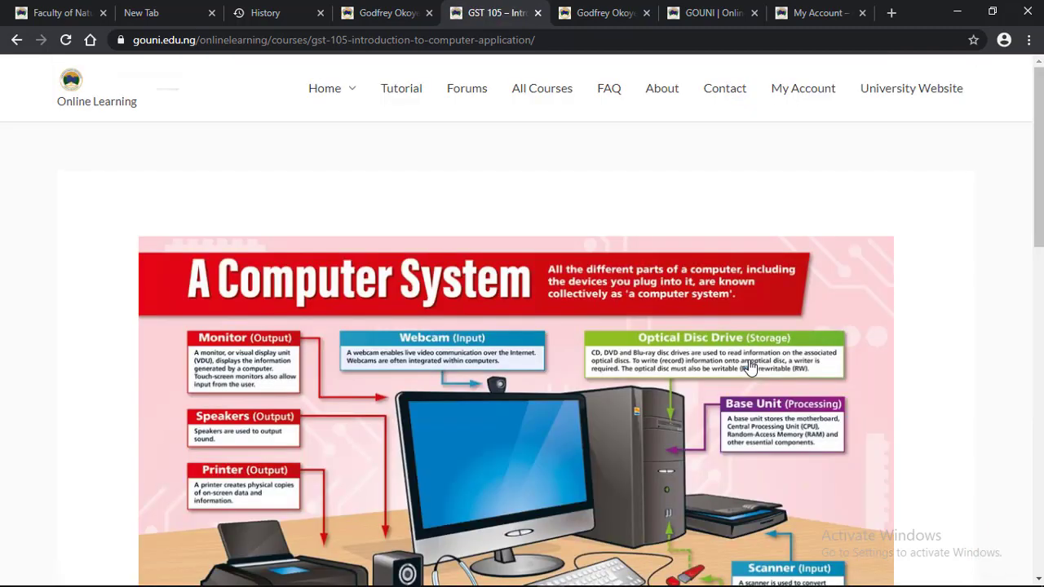
# - Expand the Introduction section and open its Definition lesson
pyautogui.moveTo(1042, 143); pyautogui.dragTo(1042, 351)
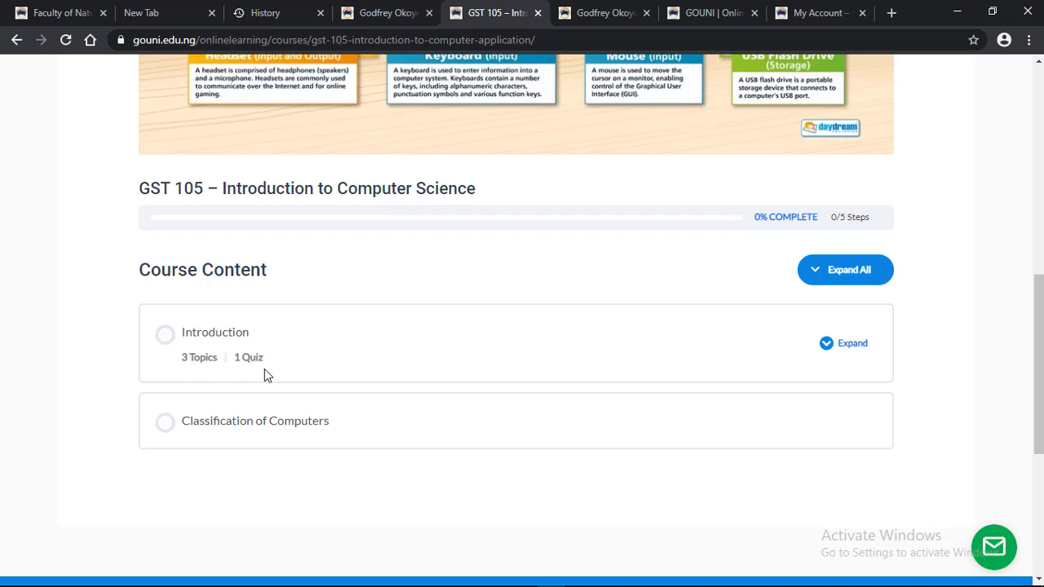
pyautogui.click(827, 349)
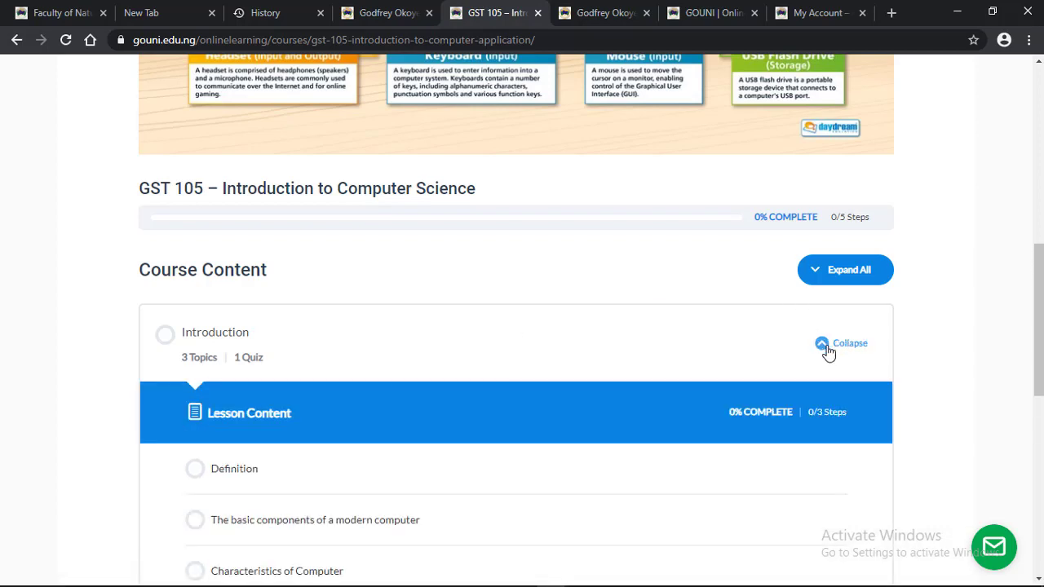
pyautogui.scroll(-3, 1037, 326)
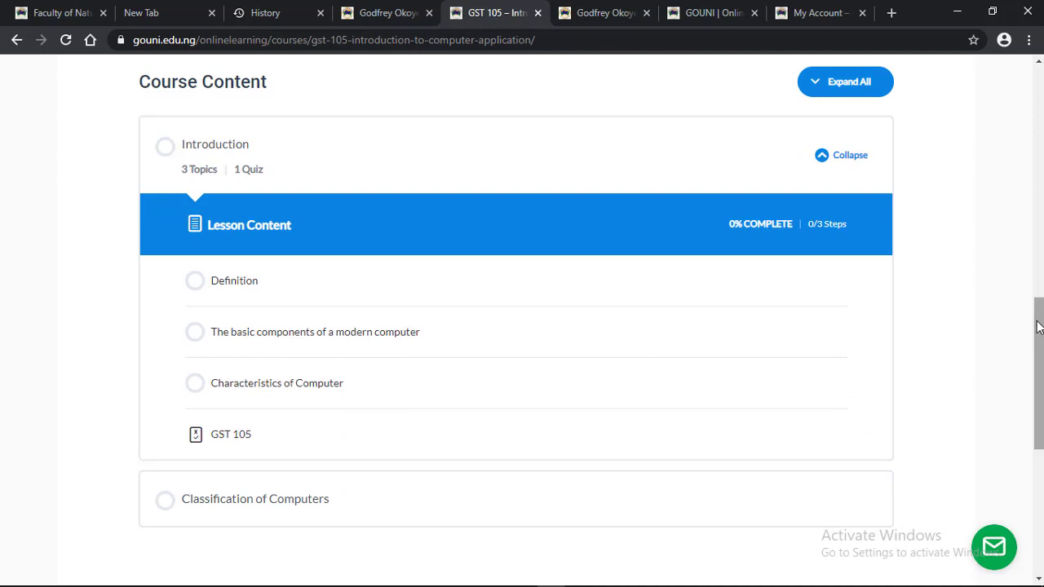
pyautogui.click(252, 283)
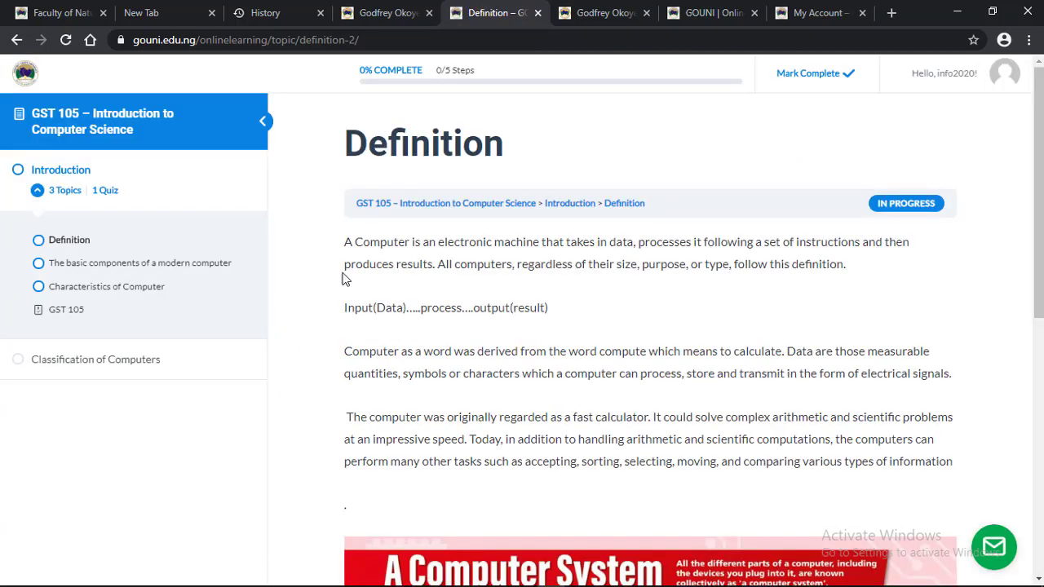
# - Mark Definition, Basic Components and Characteristics of Computer as complete
pyautogui.scroll(-1, 1041, 252)
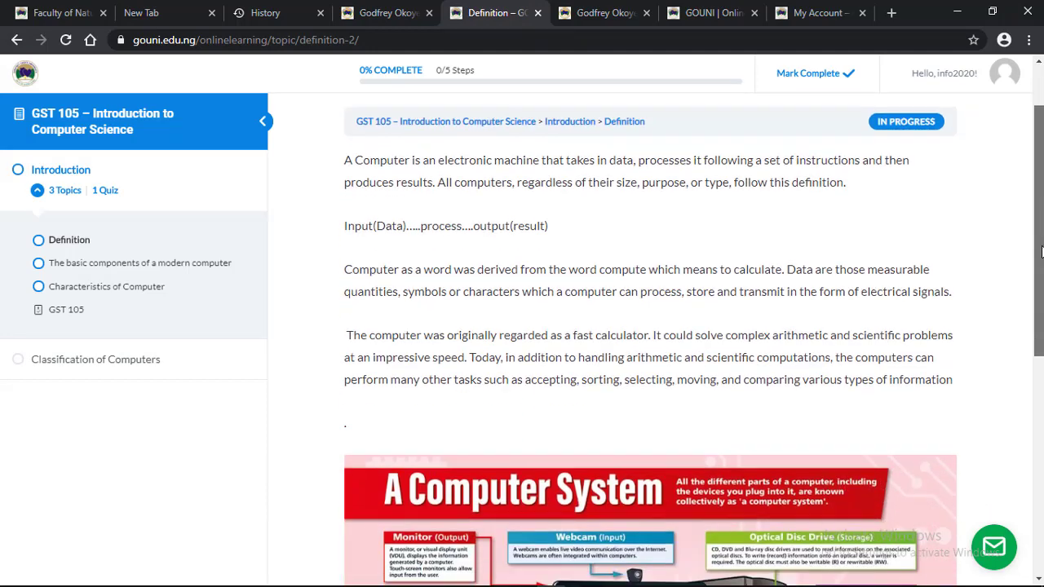
pyautogui.scroll(-5, 1041, 251)
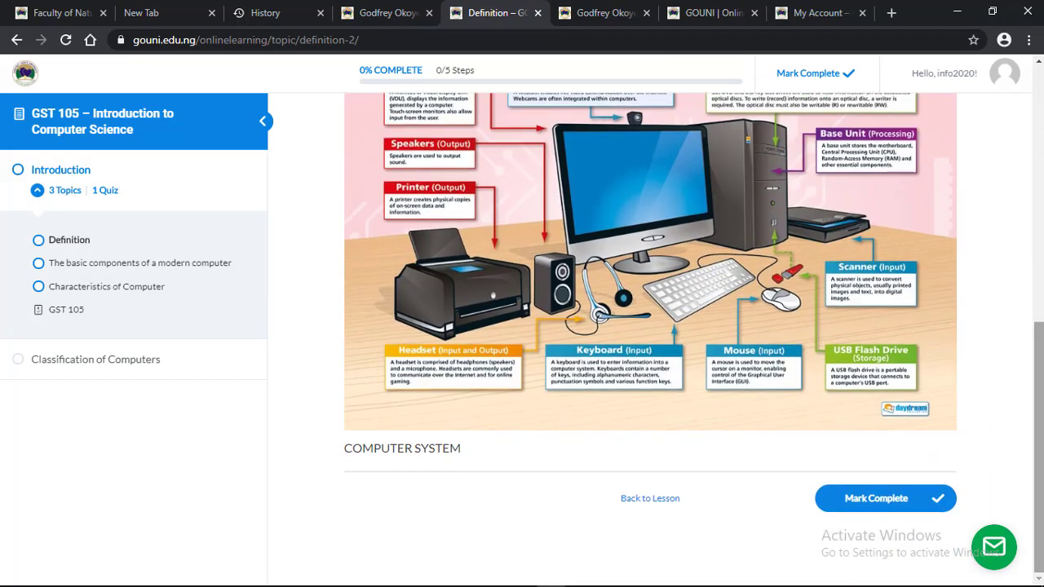
pyautogui.click(891, 498)
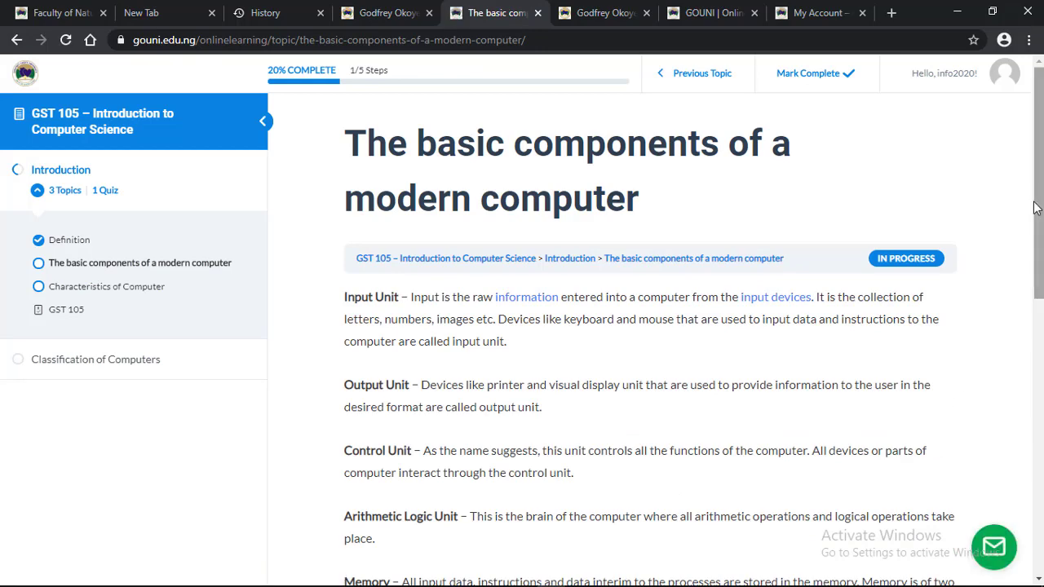
pyautogui.moveTo(1034, 207); pyautogui.dragTo(1034, 481)
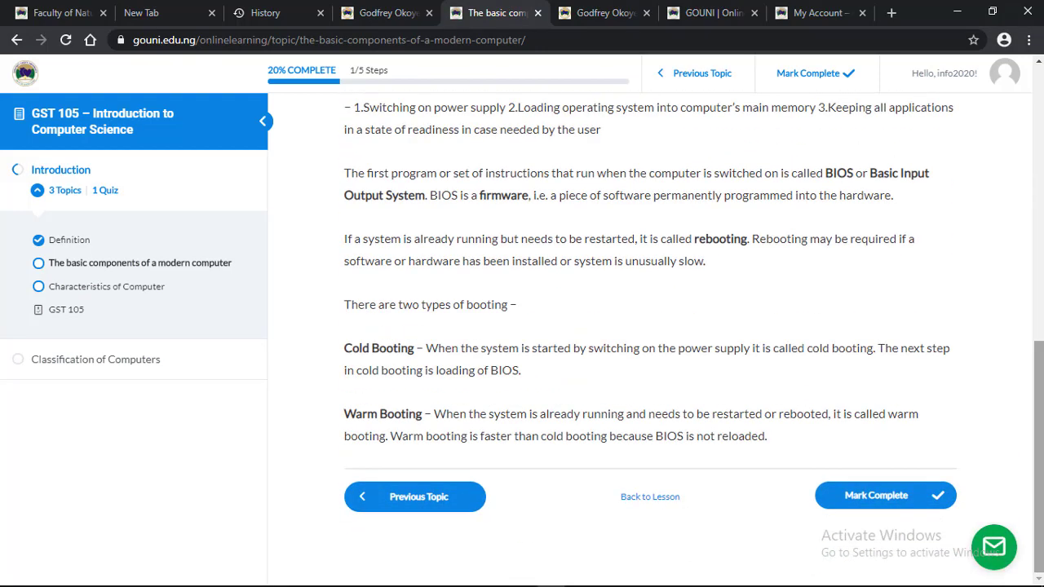
pyautogui.click(894, 511)
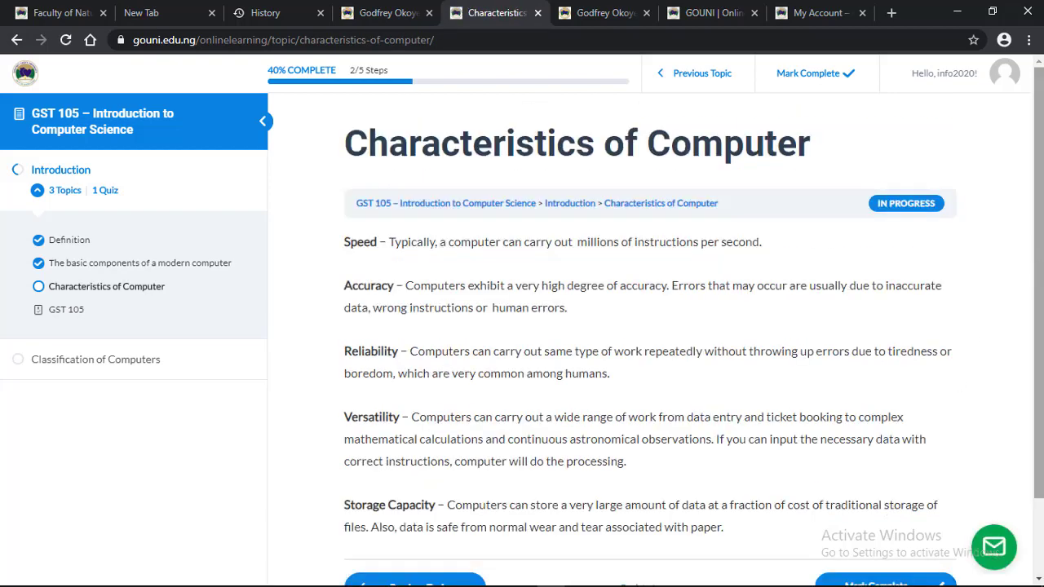
pyautogui.moveTo(1038, 326); pyautogui.dragTo(1038, 399)
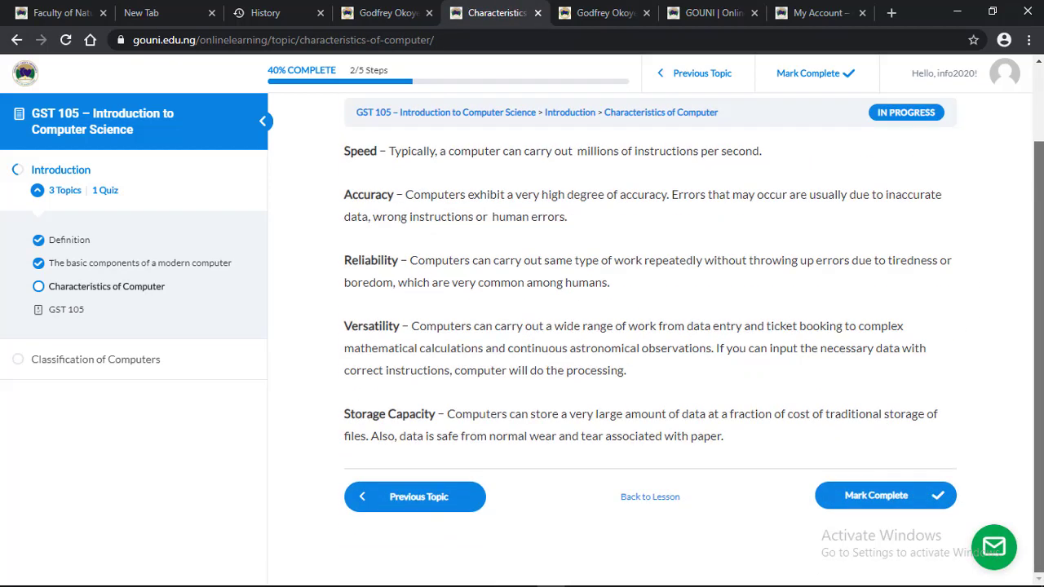
pyautogui.click(859, 503)
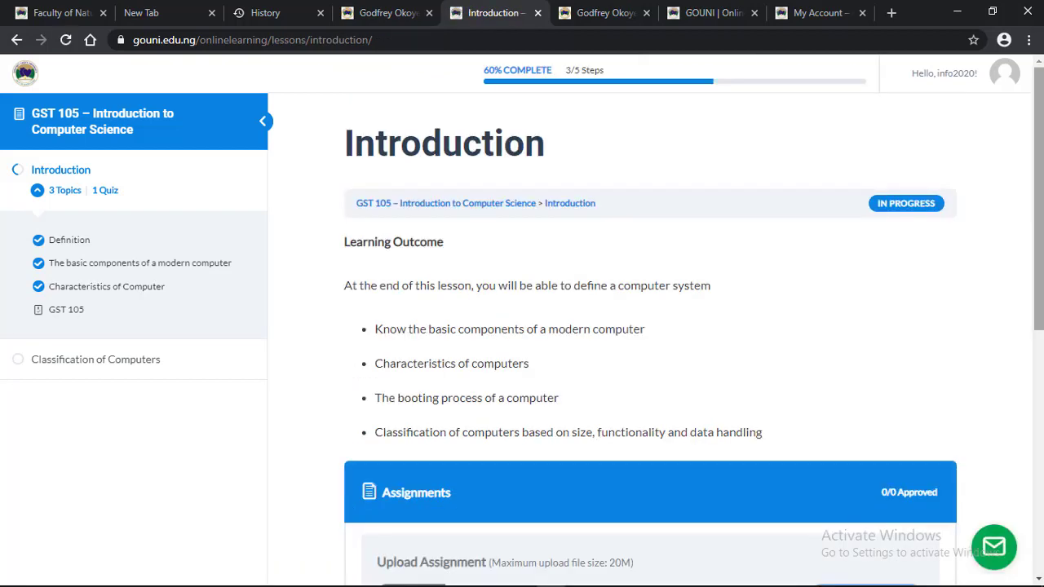
# - Open the GST 105 quiz from the lesson page
pyautogui.moveTo(1038, 312); pyautogui.dragTo(1038, 503)
pyautogui.scroll(-2, 650, 327)
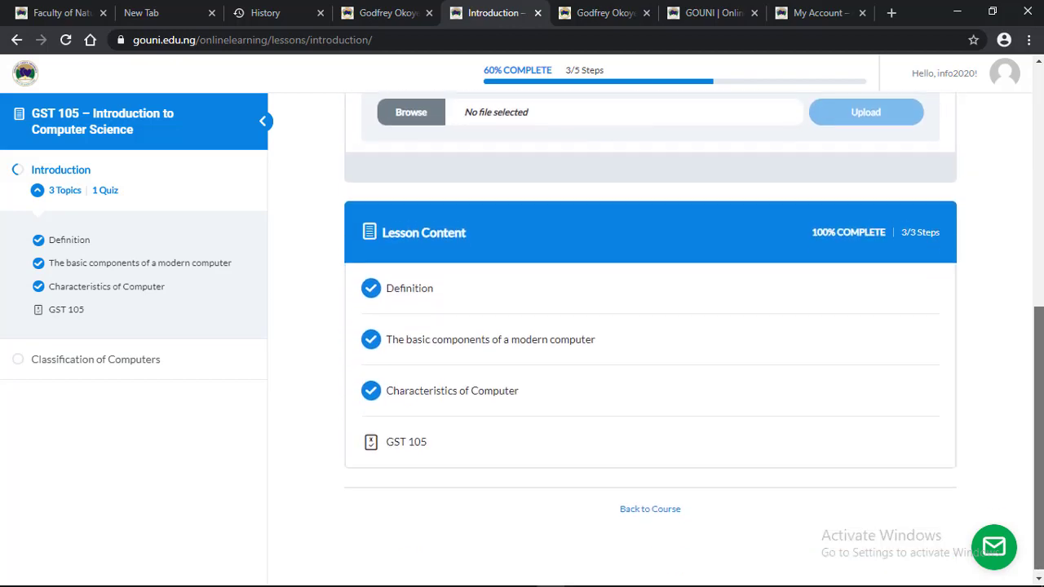
pyautogui.click(417, 442)
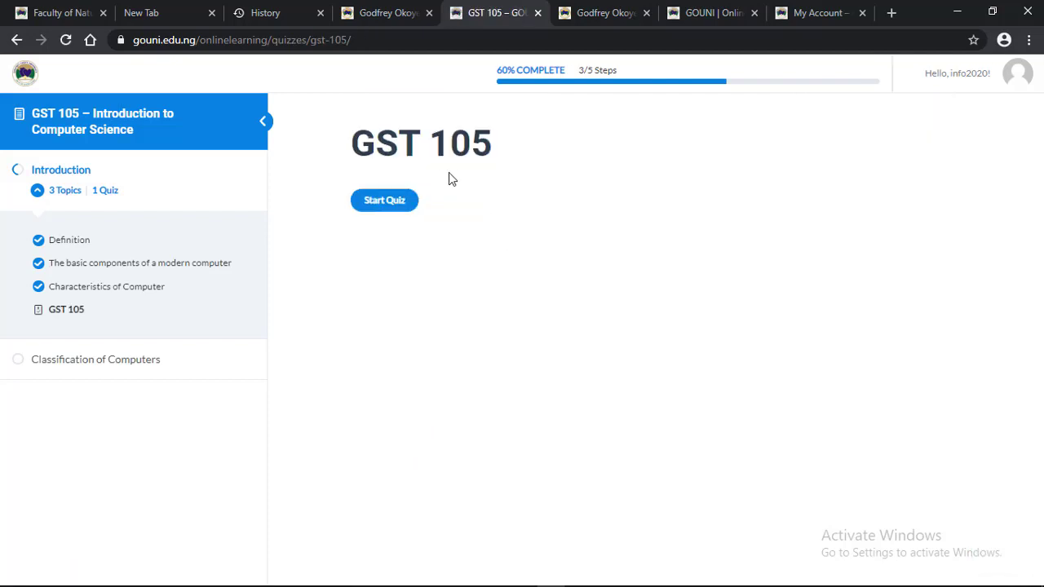
# - Start the quiz and answer G Drive, Booting and Network image Card
pyautogui.click(379, 208)
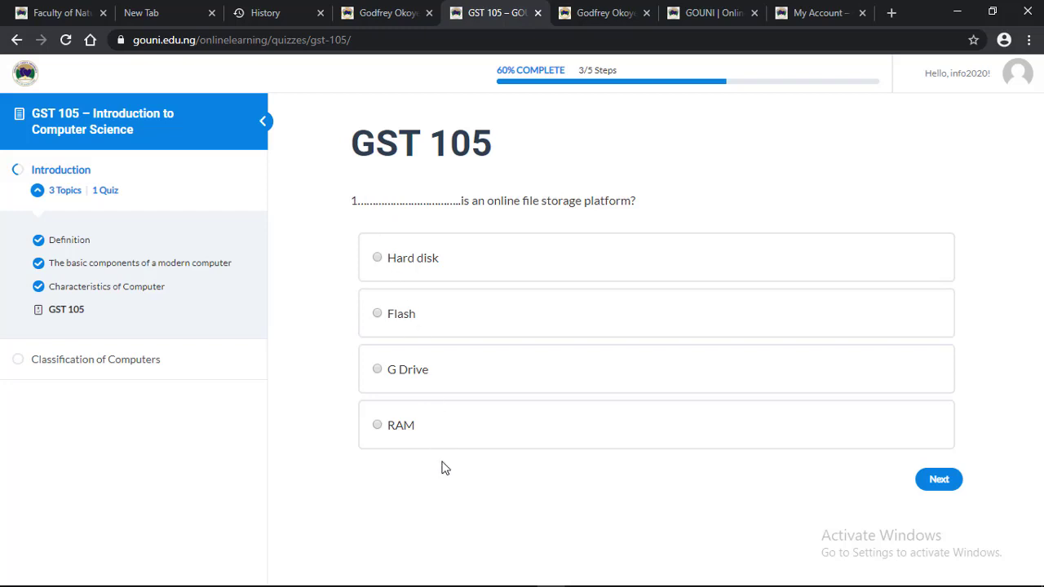
pyautogui.click(375, 369)
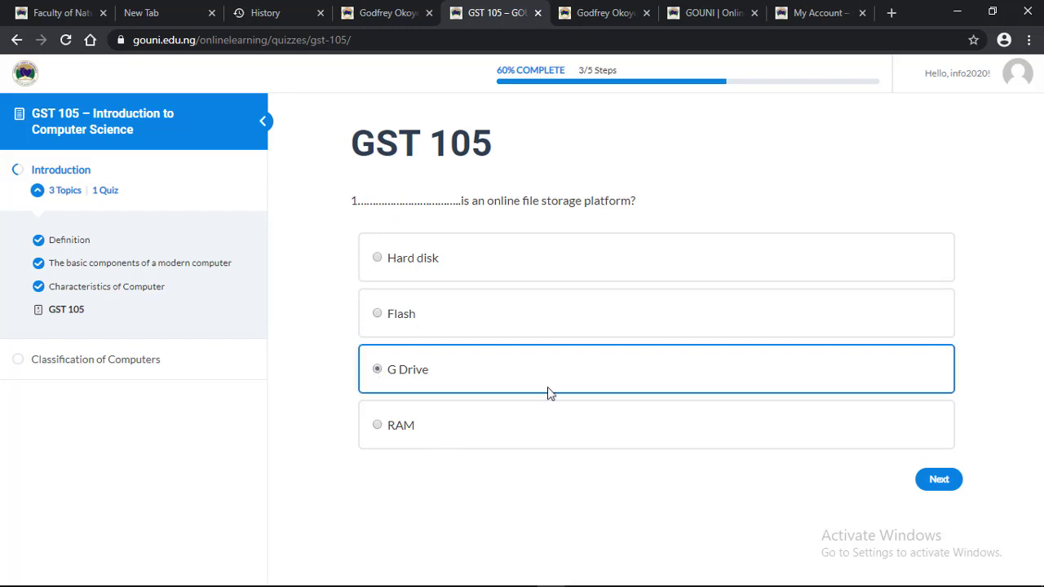
pyautogui.click(949, 484)
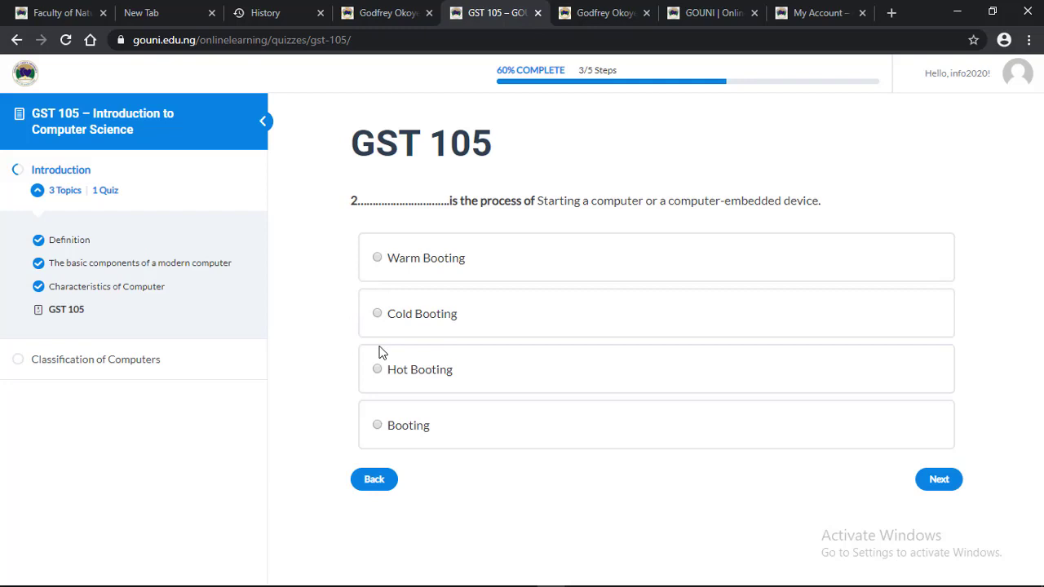
pyautogui.click(378, 427)
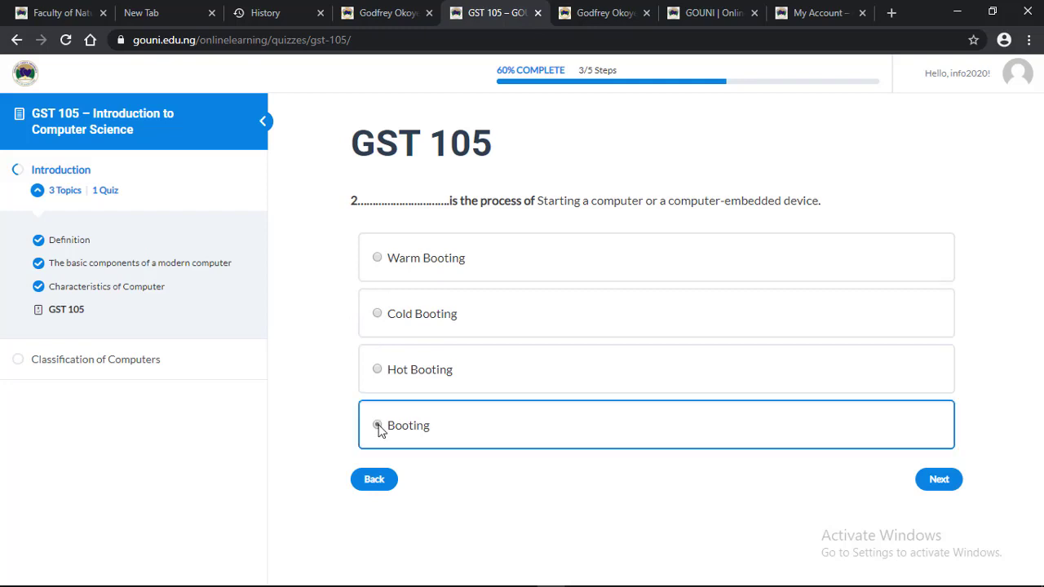
pyautogui.click(939, 480)
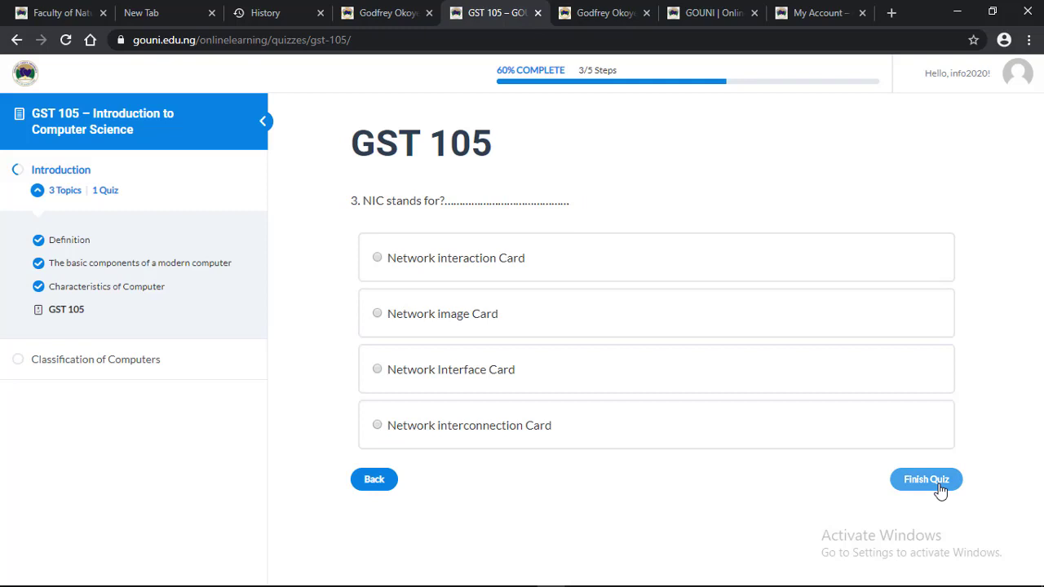
pyautogui.click(377, 315)
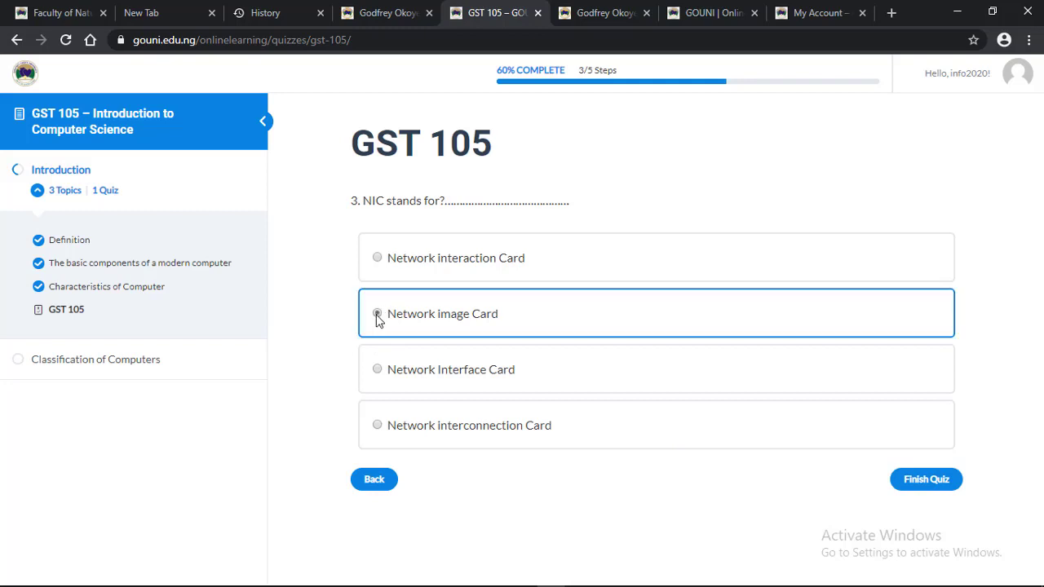
# - Recheck question 2, return to question 3 and finish the quiz
pyautogui.click(380, 481)
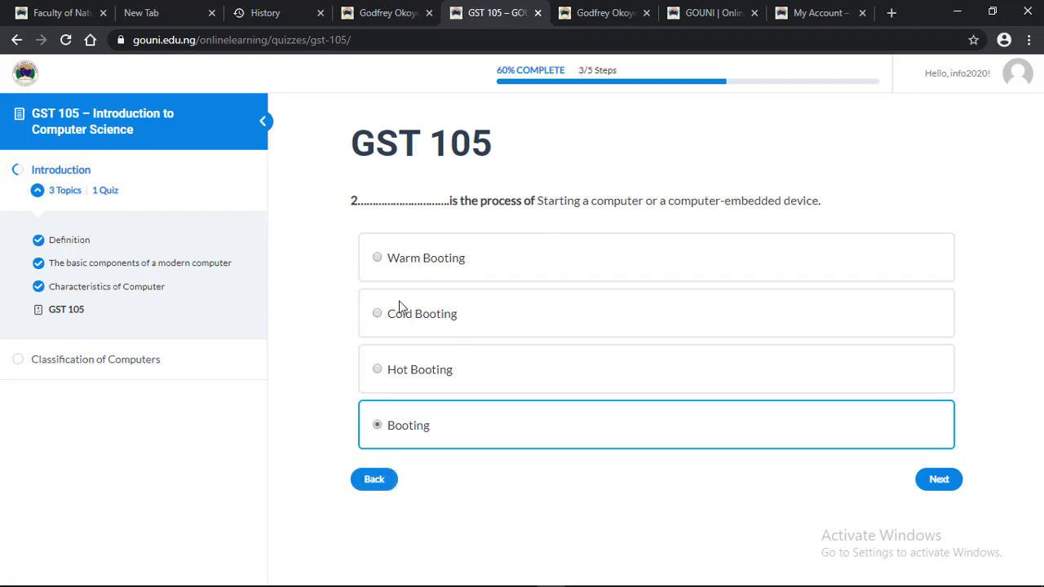
pyautogui.click(940, 479)
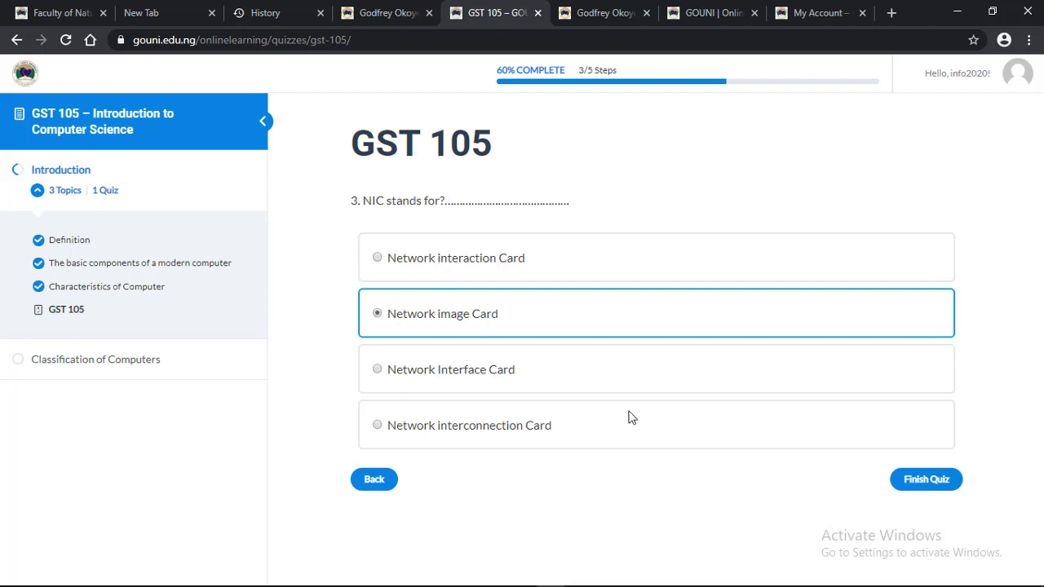
pyautogui.click(937, 486)
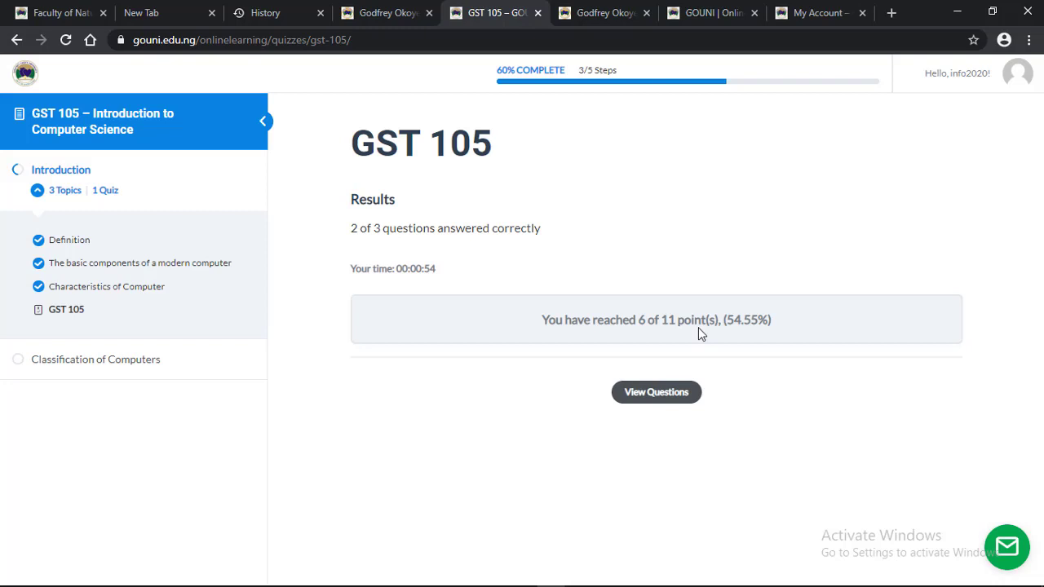
# - Show the graded questions and scroll through each one's Correct/Incorrect feedback
pyautogui.click(657, 391)
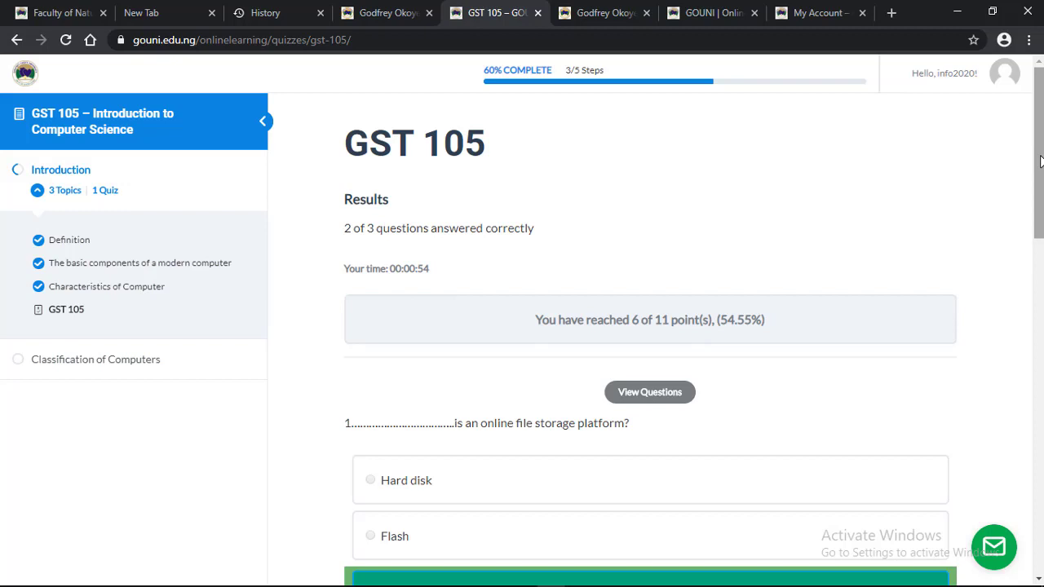
pyautogui.moveTo(1040, 161); pyautogui.dragTo(1041, 351)
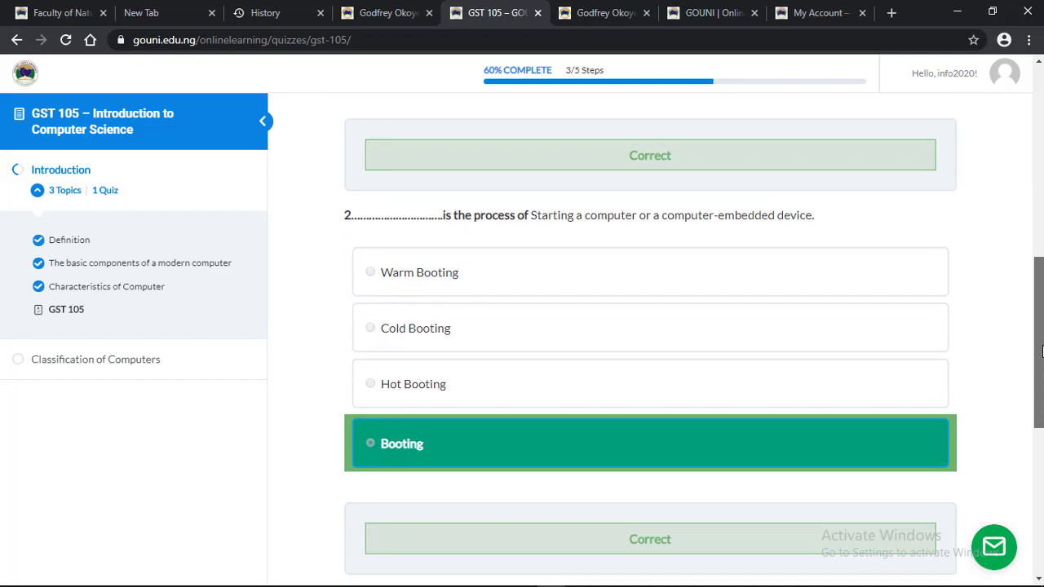
pyautogui.moveTo(1041, 350); pyautogui.dragTo(1041, 201)
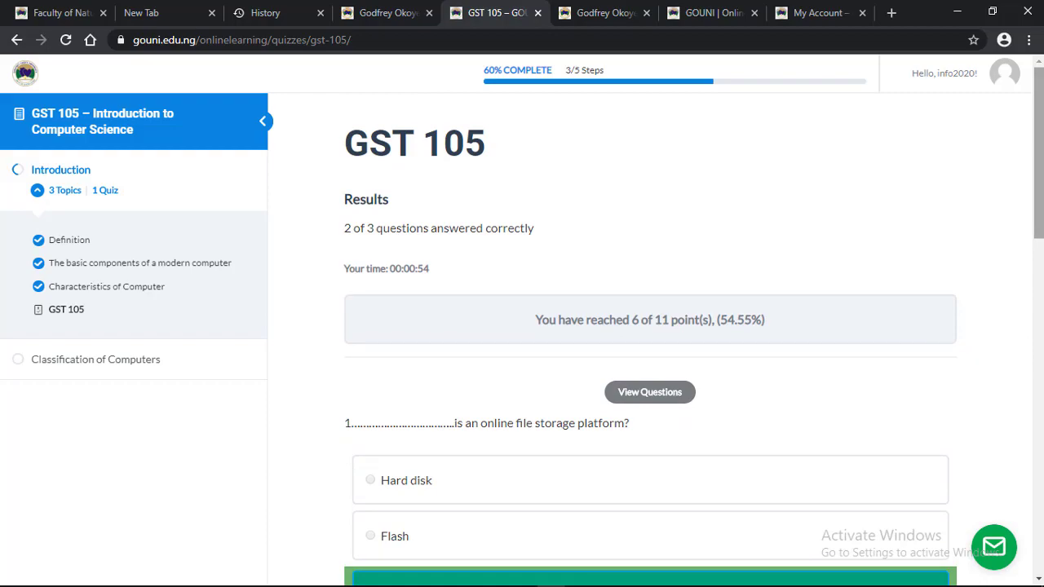
# - Go back to the course and open the Faculty of Natural Sciences and Environmental Studies Forum's topics
pyautogui.hotkey('alt', 'Left')
pyautogui.scroll(-10, 1025, 285)
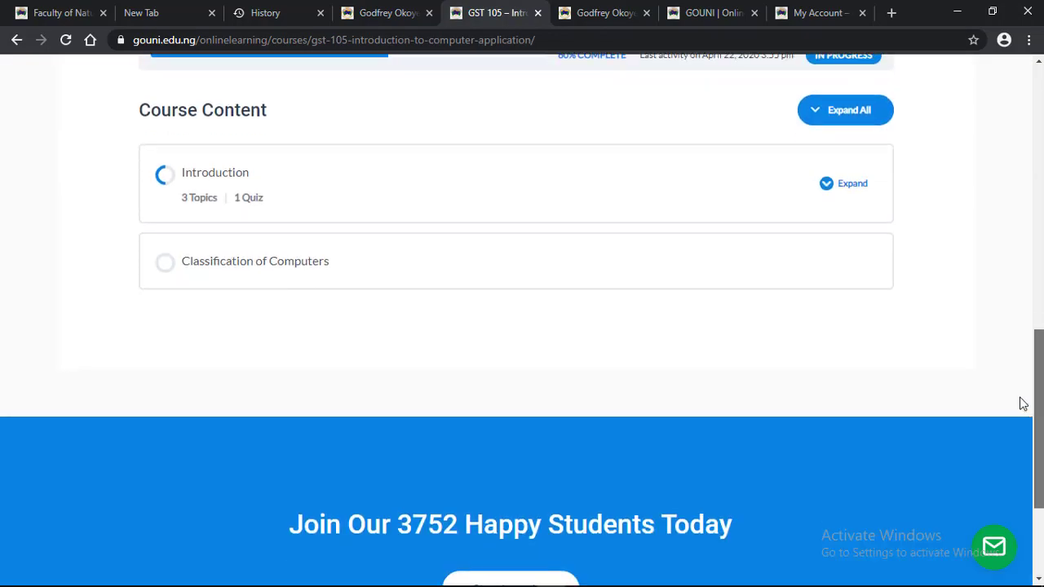
pyautogui.scroll(10, 1023, 404)
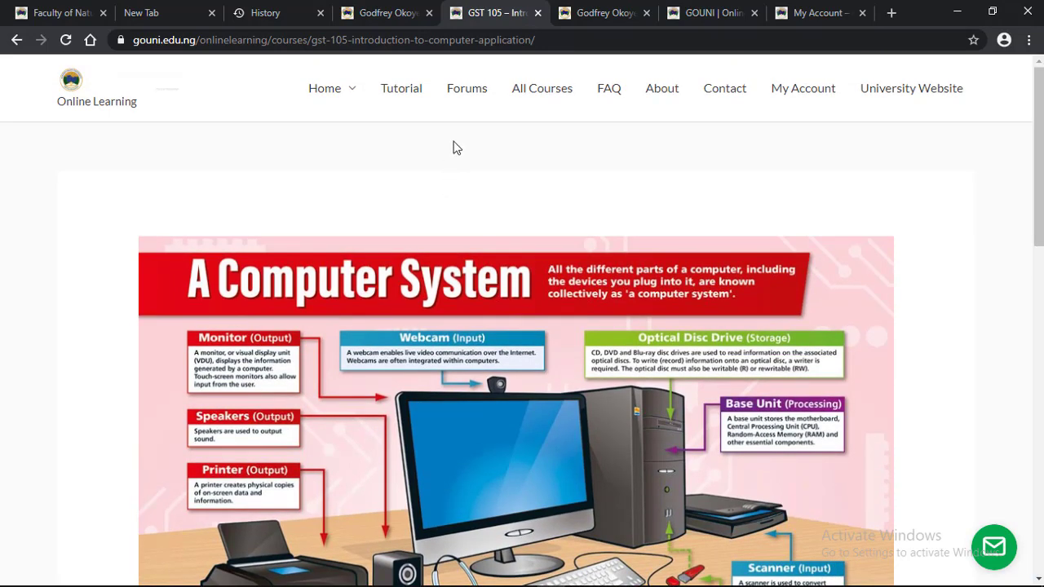
pyautogui.click(468, 91)
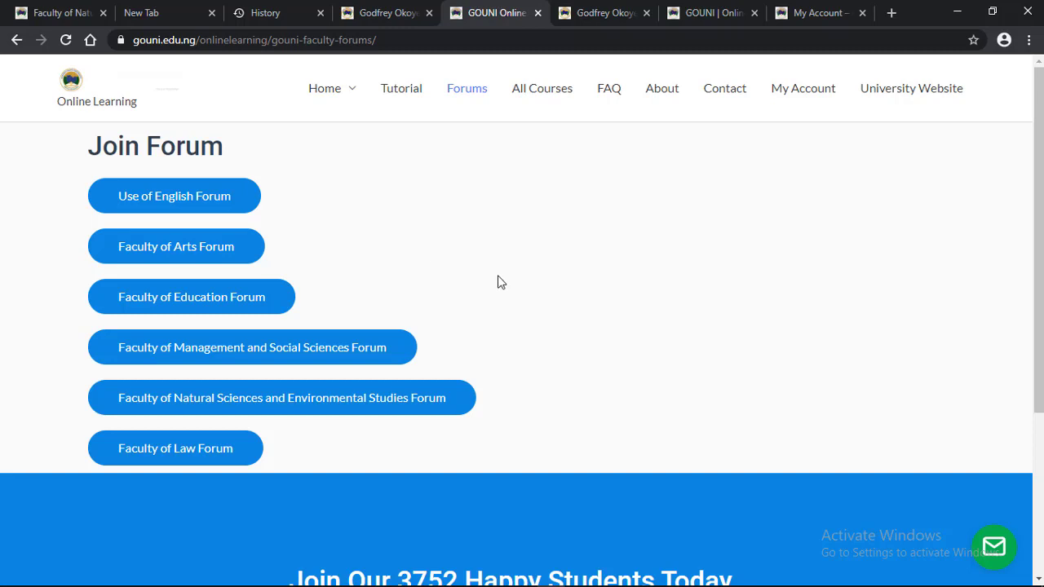
pyautogui.click(286, 400)
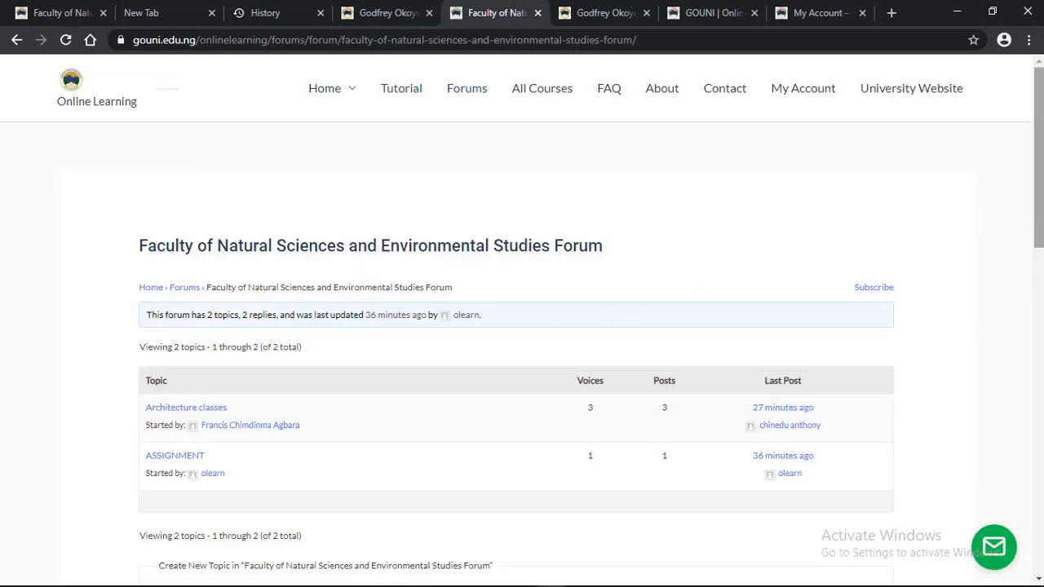
pyautogui.scroll(-2, 522, 327)
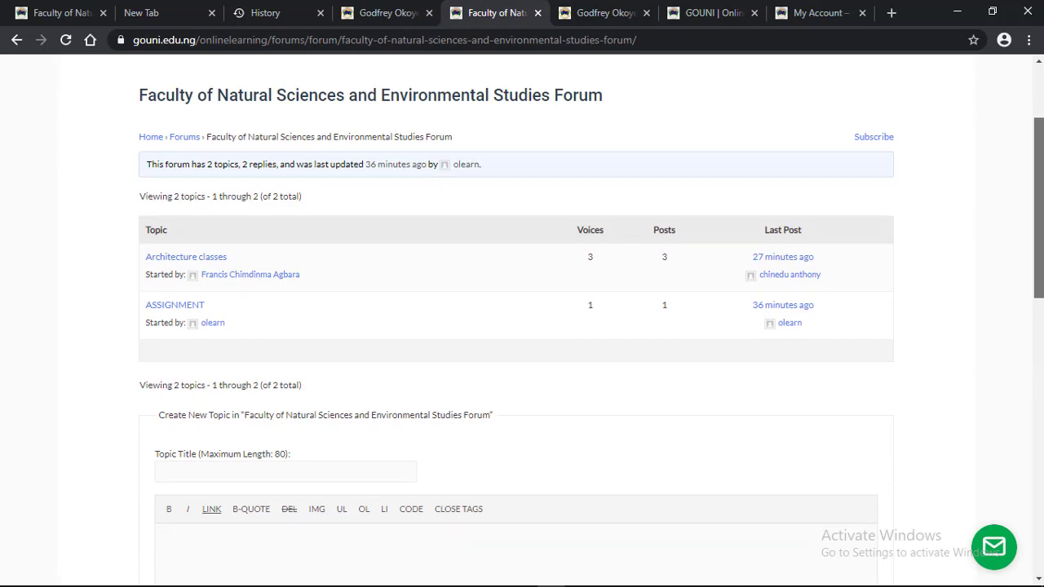
pyautogui.scroll(-6, 522, 327)
pyautogui.scroll(8, 522, 327)
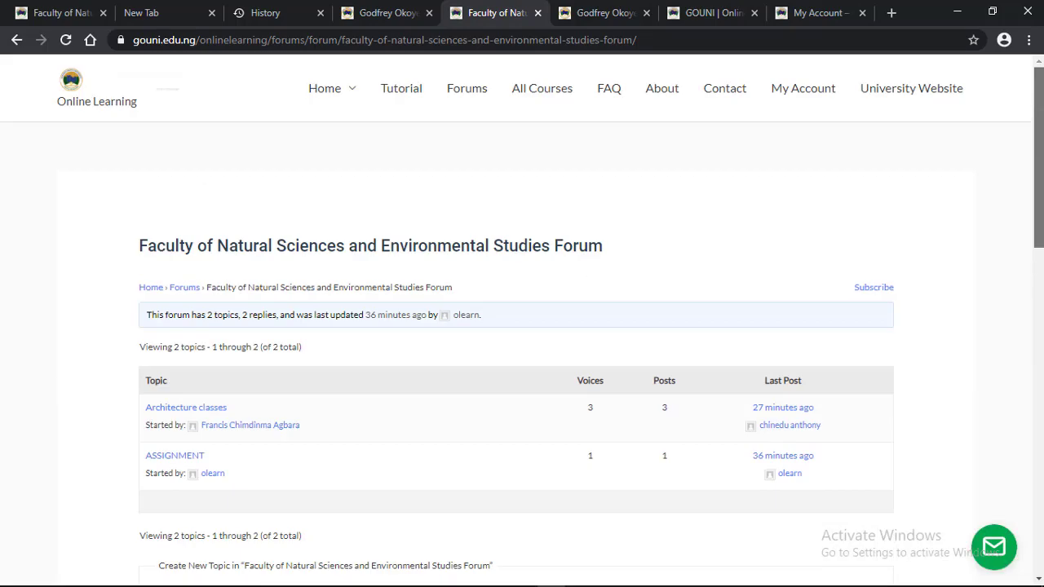
pyautogui.scroll(-1, 522, 326)
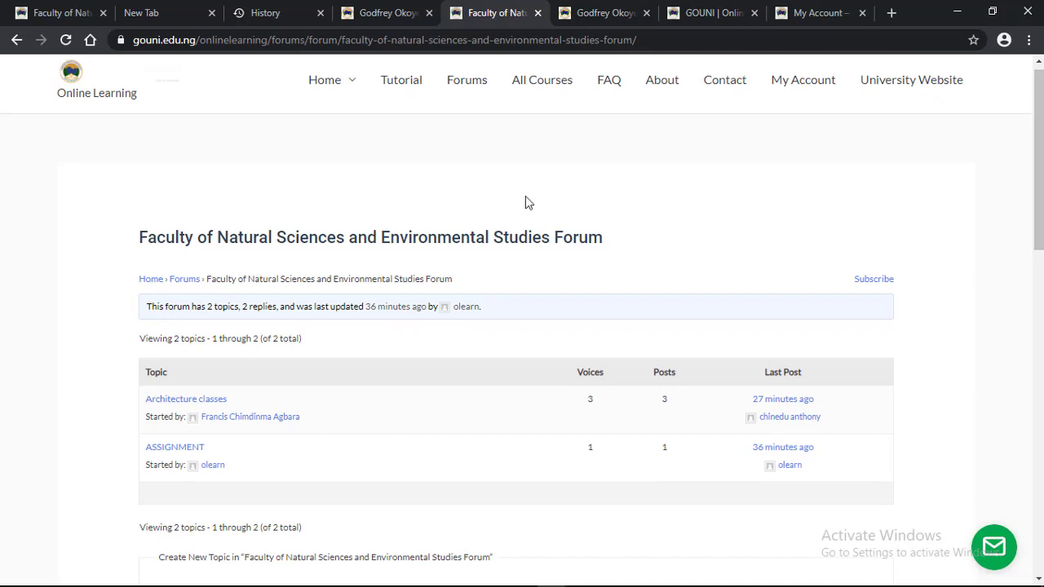
pyautogui.click(177, 401)
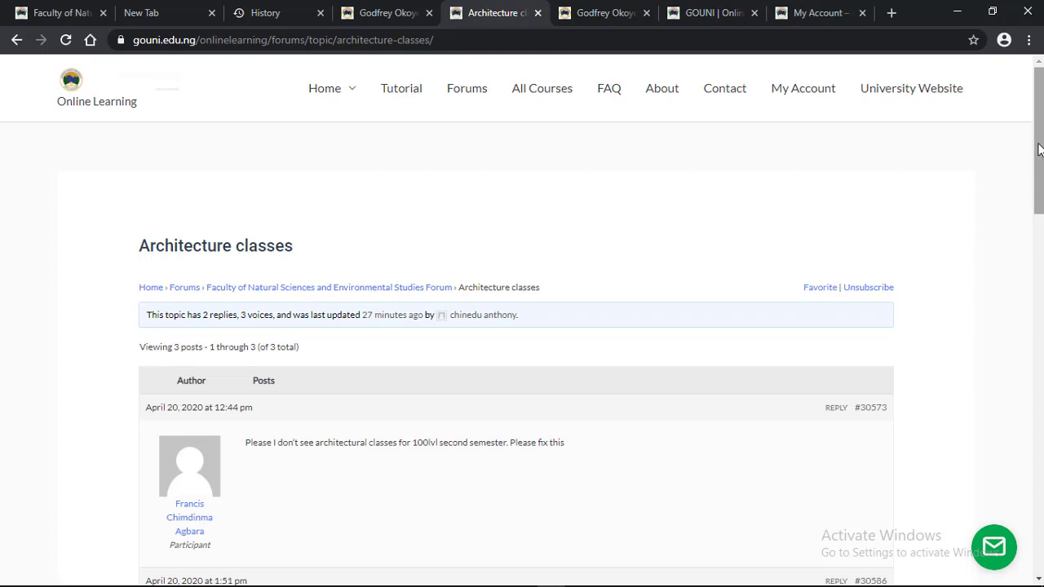
pyautogui.moveTo(1036, 152); pyautogui.dragTo(1038, 214)
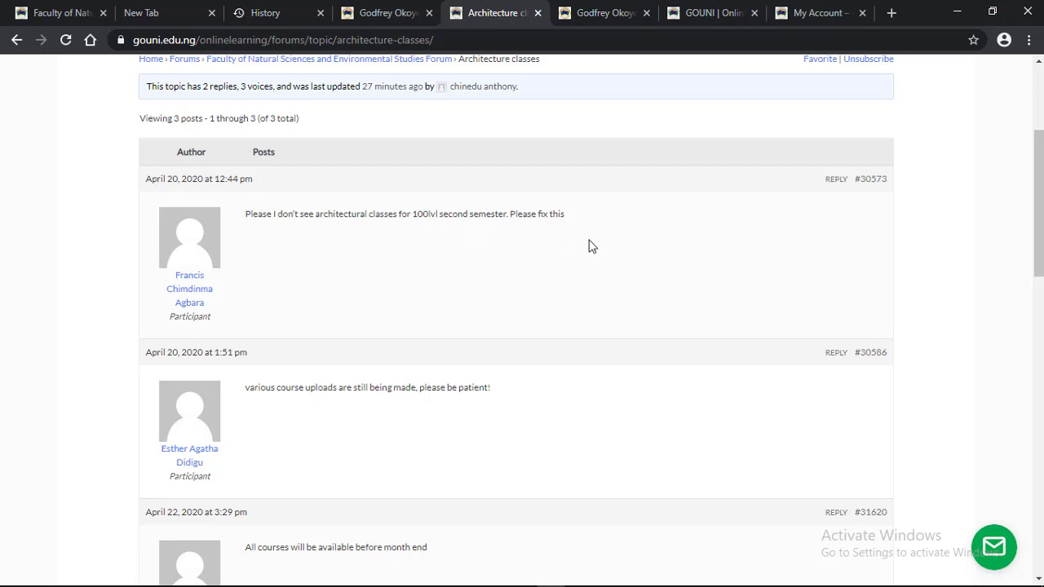
pyautogui.moveTo(1038, 189); pyautogui.dragTo(1038, 230)
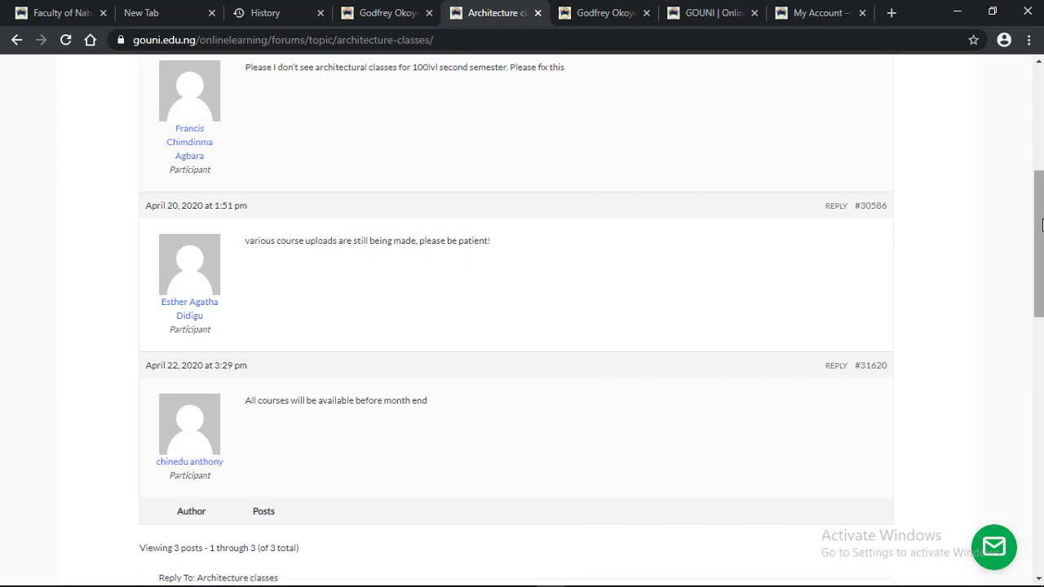
pyautogui.scroll(-3, 1042, 225)
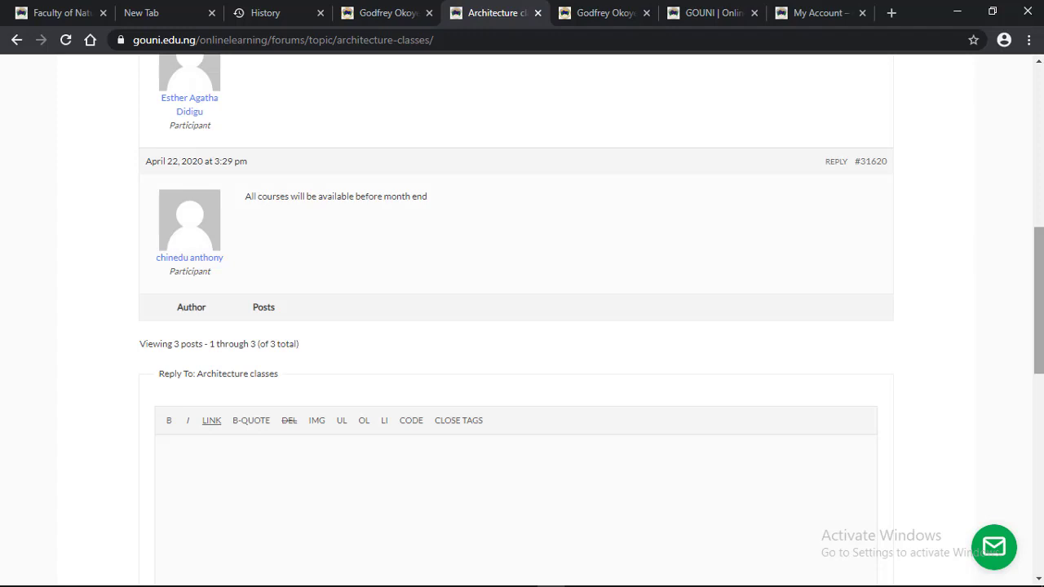
pyautogui.scroll(-1, 1034, 257)
pyautogui.scroll(-2, 1033, 258)
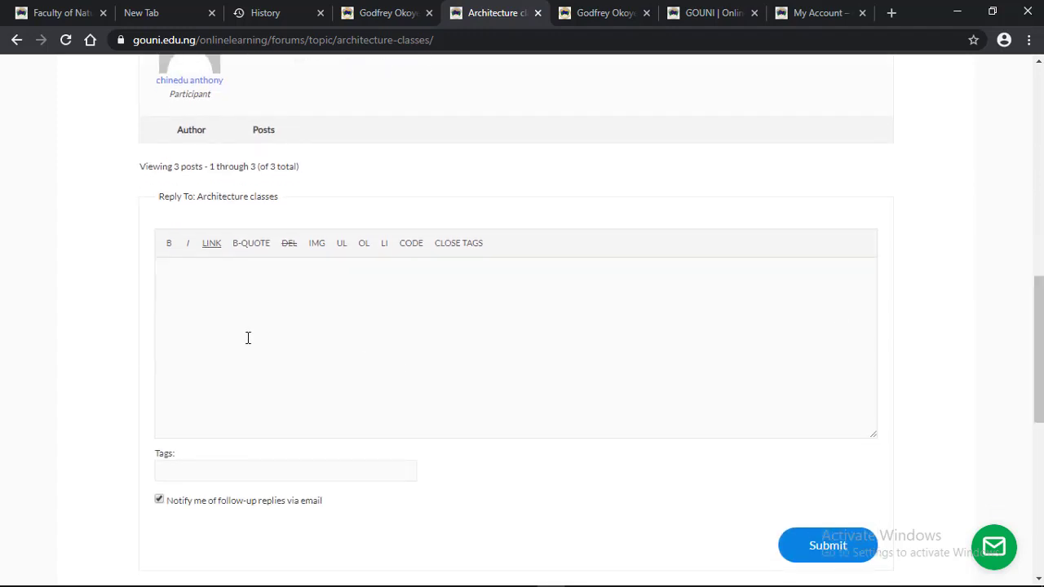
pyautogui.click(225, 314)
pyautogui.moveTo(1039, 354); pyautogui.dragTo(1039, 408)
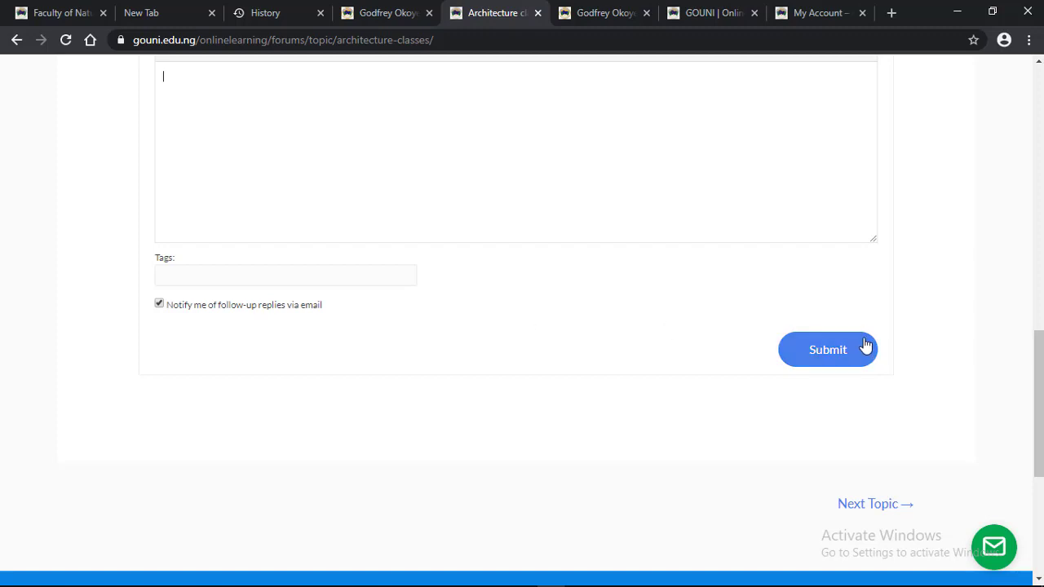
pyautogui.moveTo(1037, 381); pyautogui.dragTo(1038, 102)
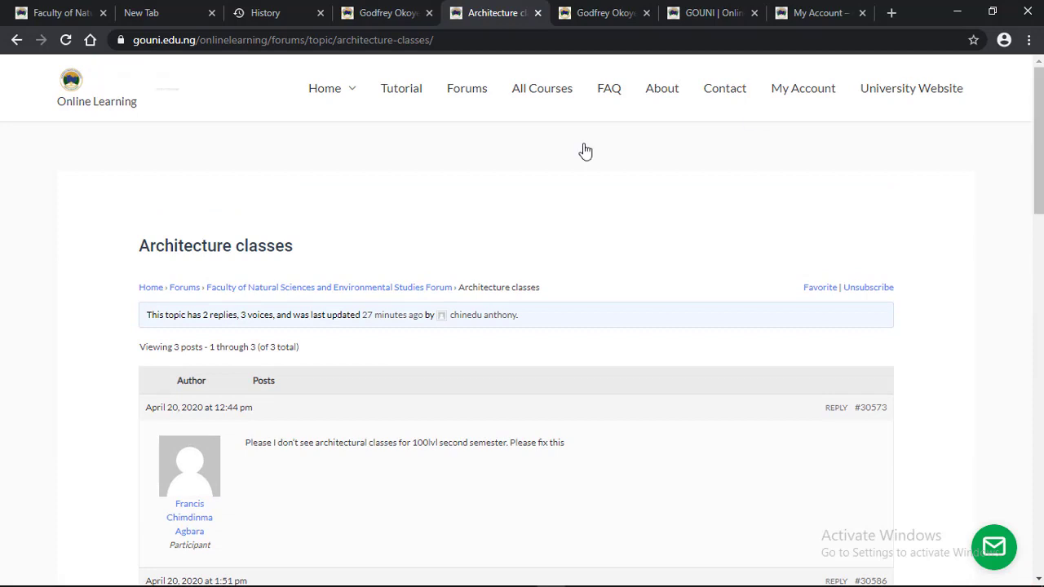
# - Return to the forum's topic list and enter the new topic title 'online registration'
pyautogui.click(244, 296)
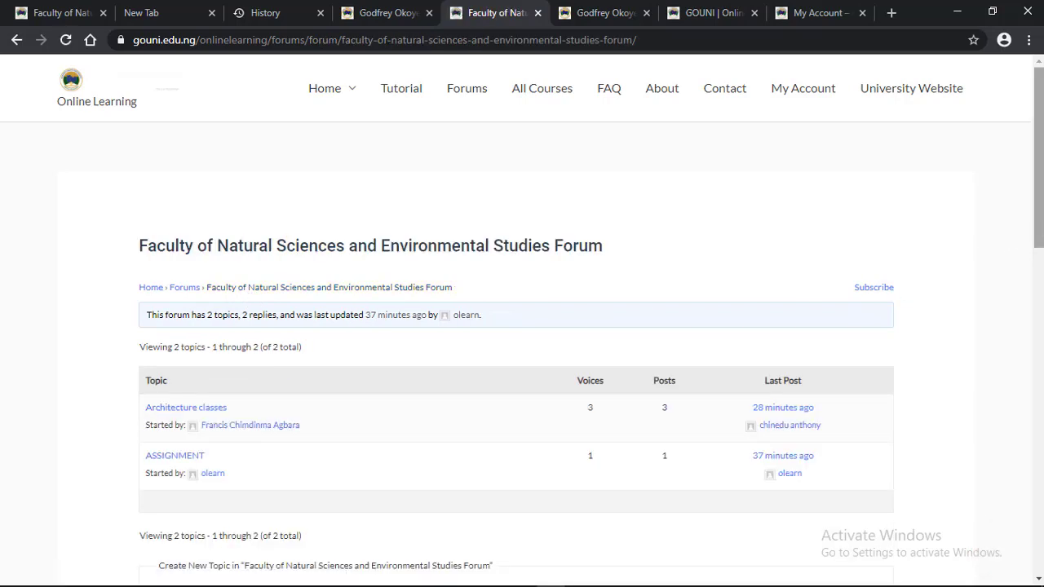
pyautogui.moveTo(1039, 212); pyautogui.dragTo(1038, 345)
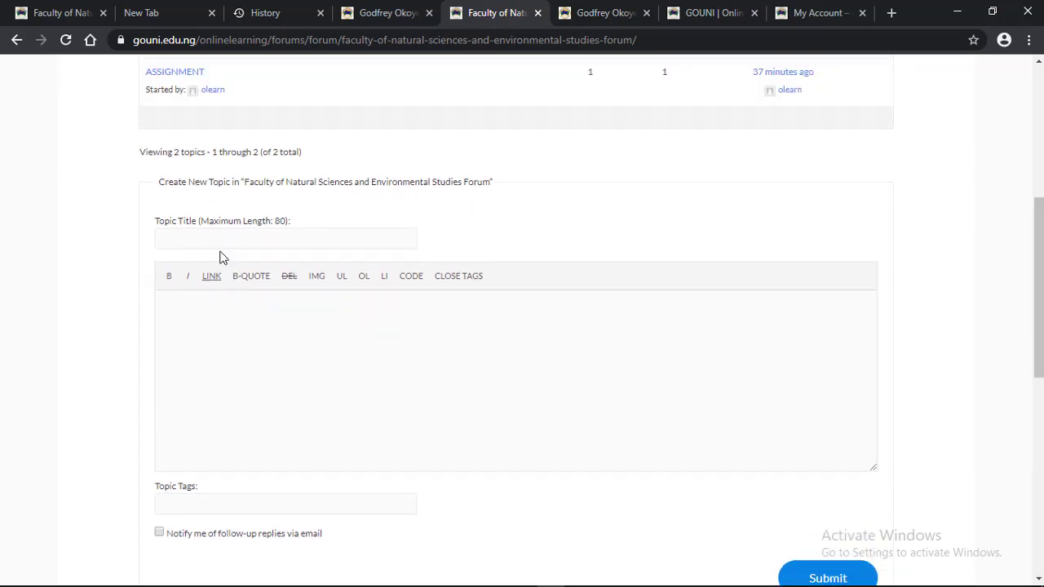
pyautogui.click(217, 249)
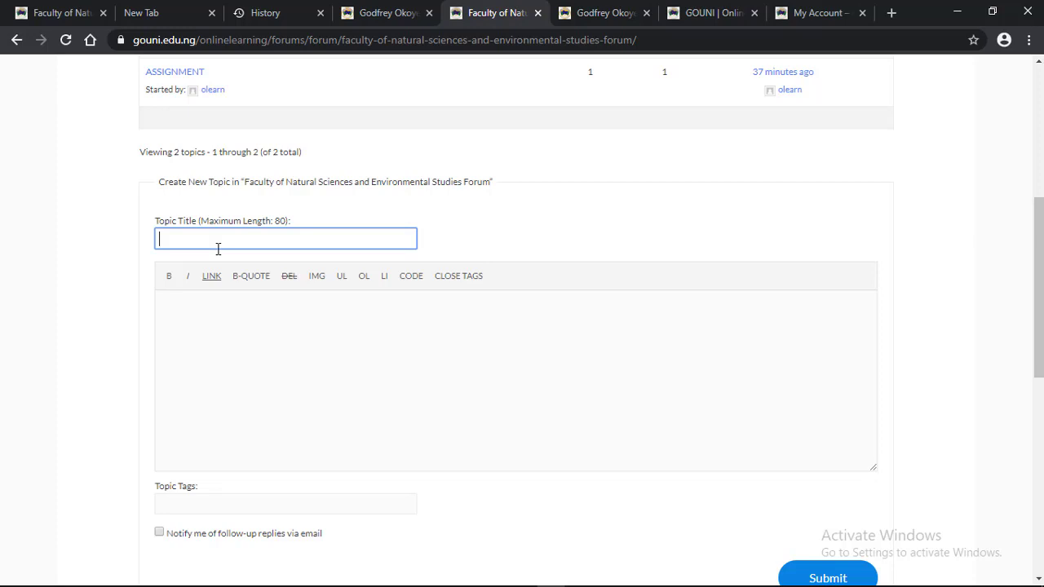
pyautogui.write('onlu')
pyautogui.press('BackSpace')
pyautogui.write('ine registration')
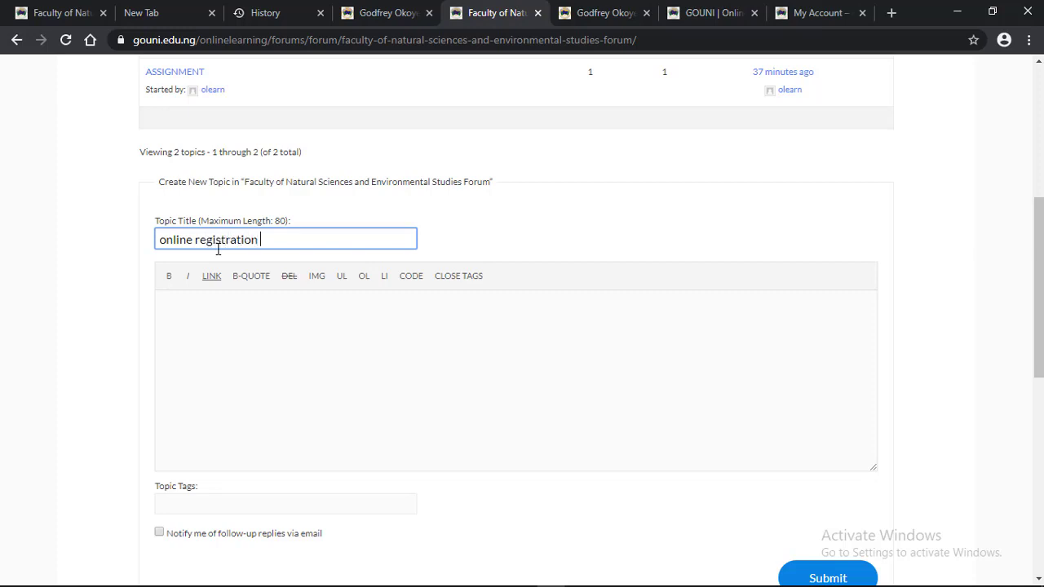
# - Write 'how do i register my courses ?', enable follow-up reply notifications and submit the topic
pyautogui.click(240, 332)
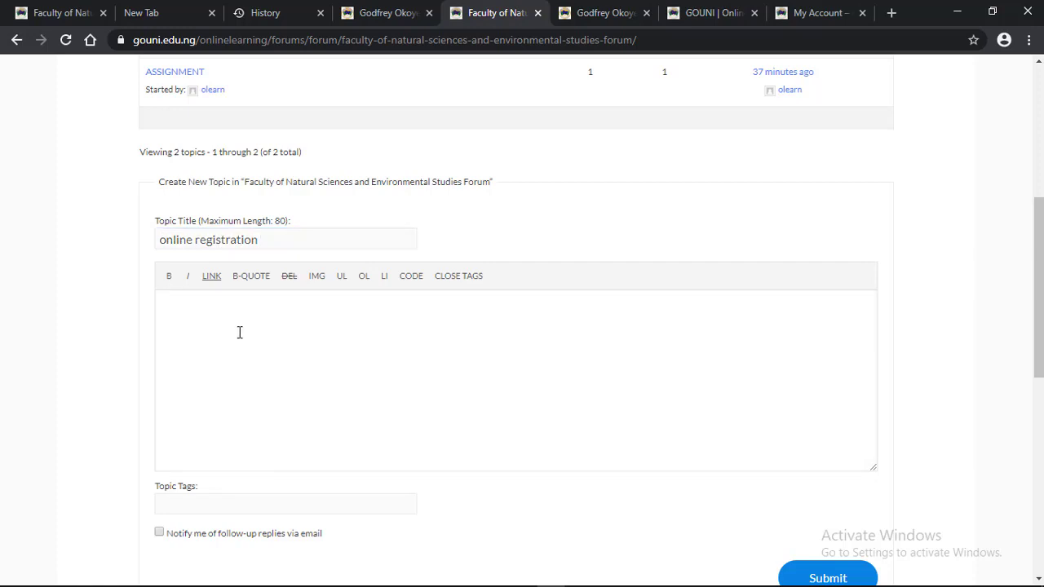
pyautogui.write('how do i register my courses ?')
pyautogui.scroll(-2, 1039, 231)
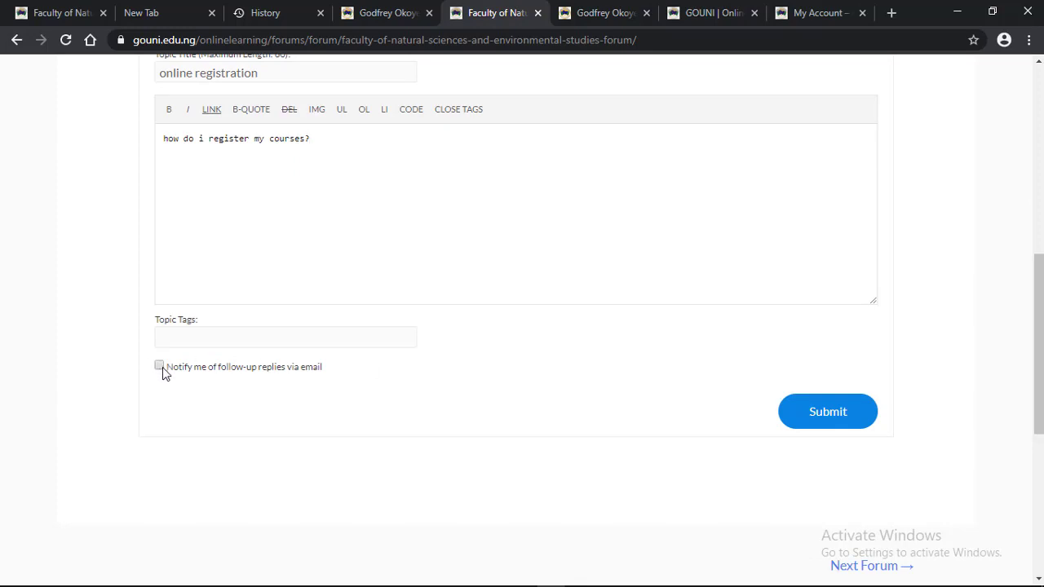
pyautogui.click(160, 366)
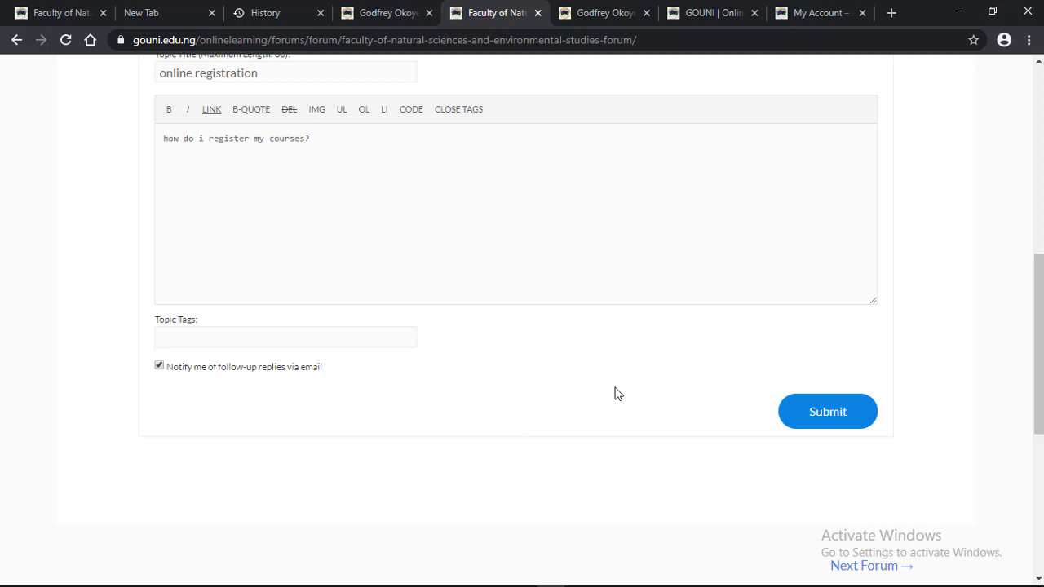
pyautogui.click(826, 416)
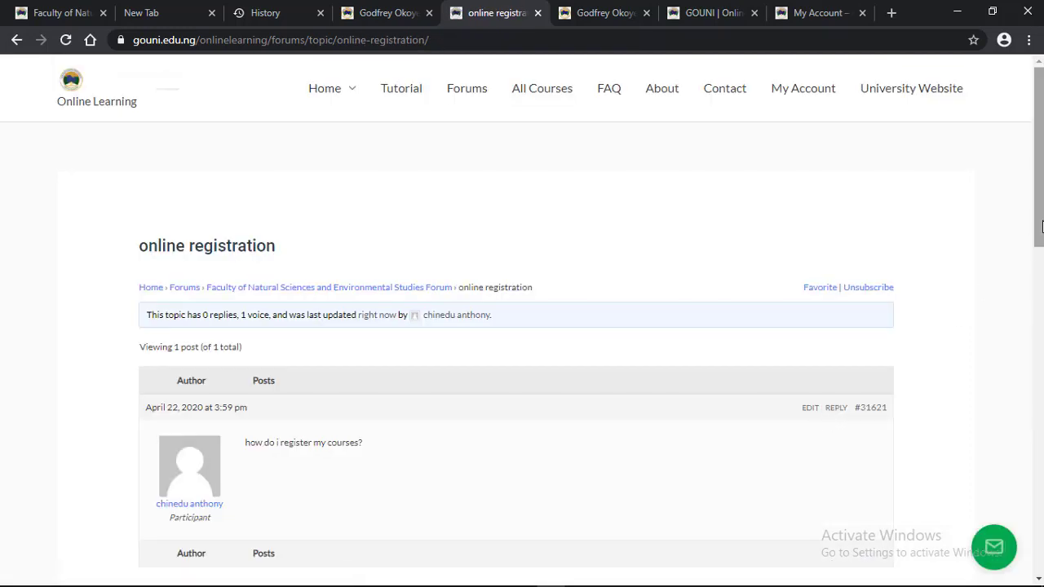
pyautogui.moveTo(1042, 226); pyautogui.dragTo(1042, 303)
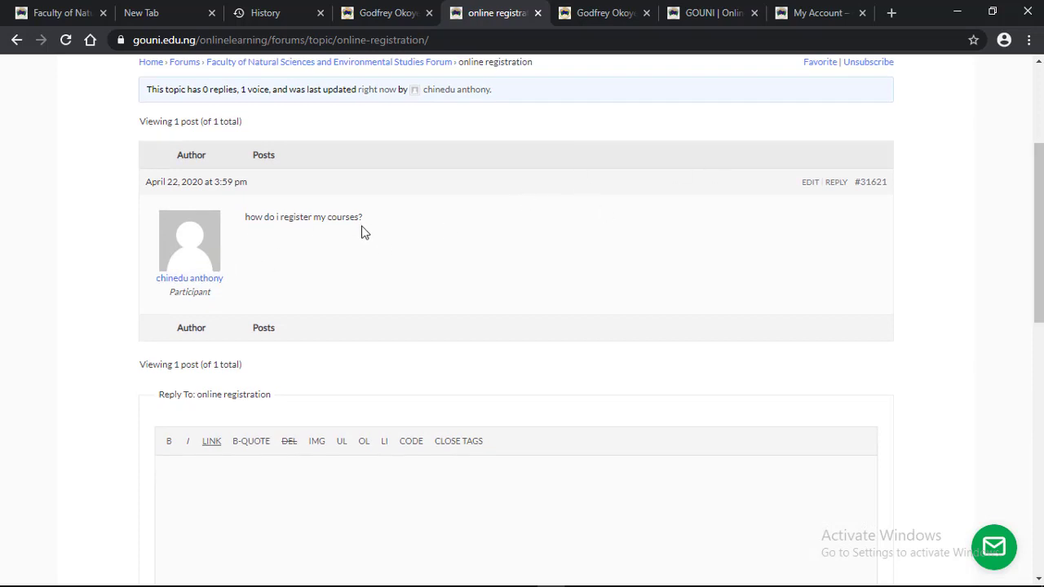
pyautogui.scroll(1, 380, 231)
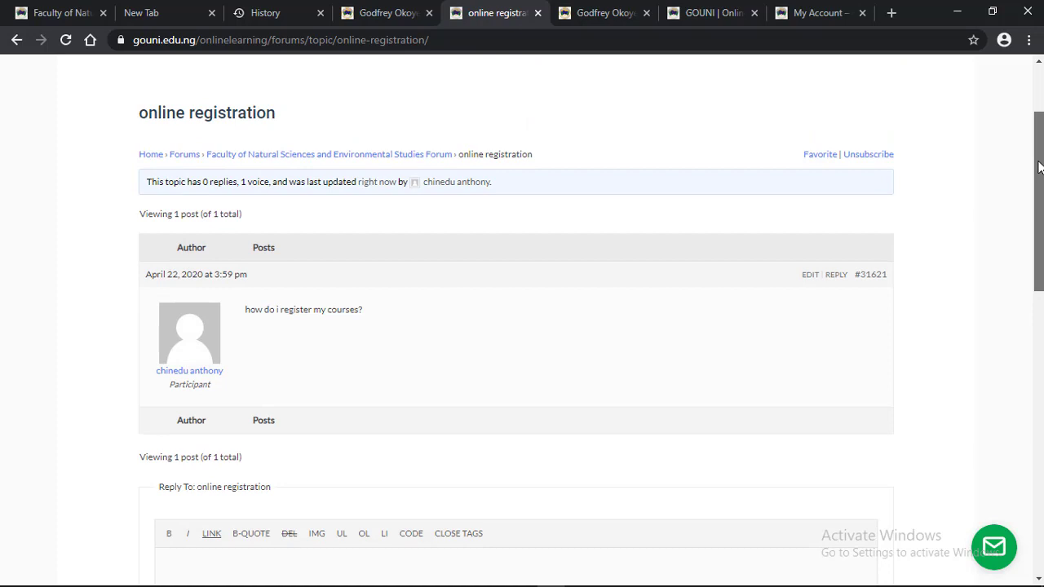
pyautogui.moveTo(1039, 166); pyautogui.dragTo(1039, 309)
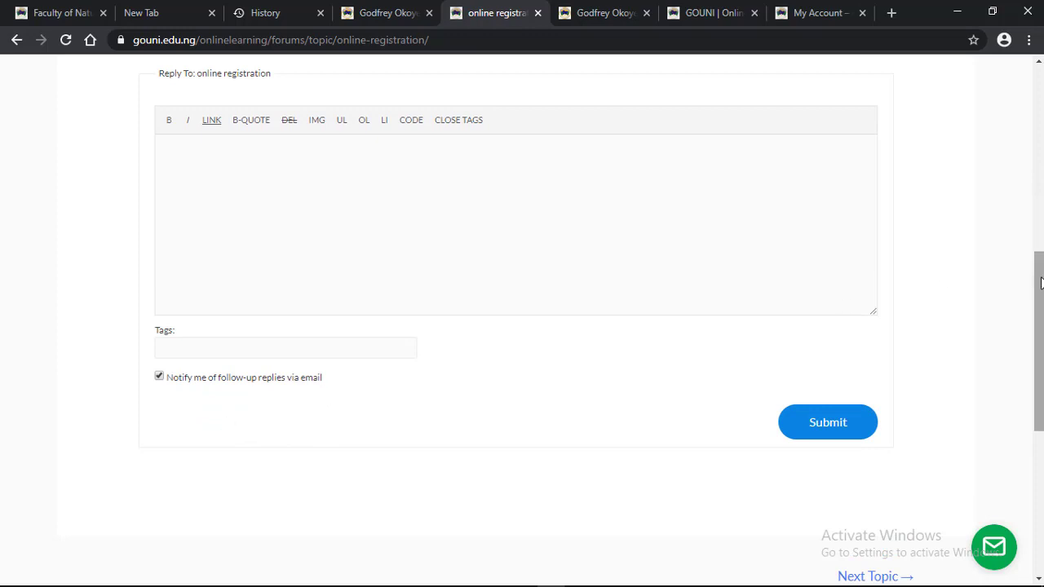
pyautogui.moveTo(1039, 281); pyautogui.dragTo(1040, 199)
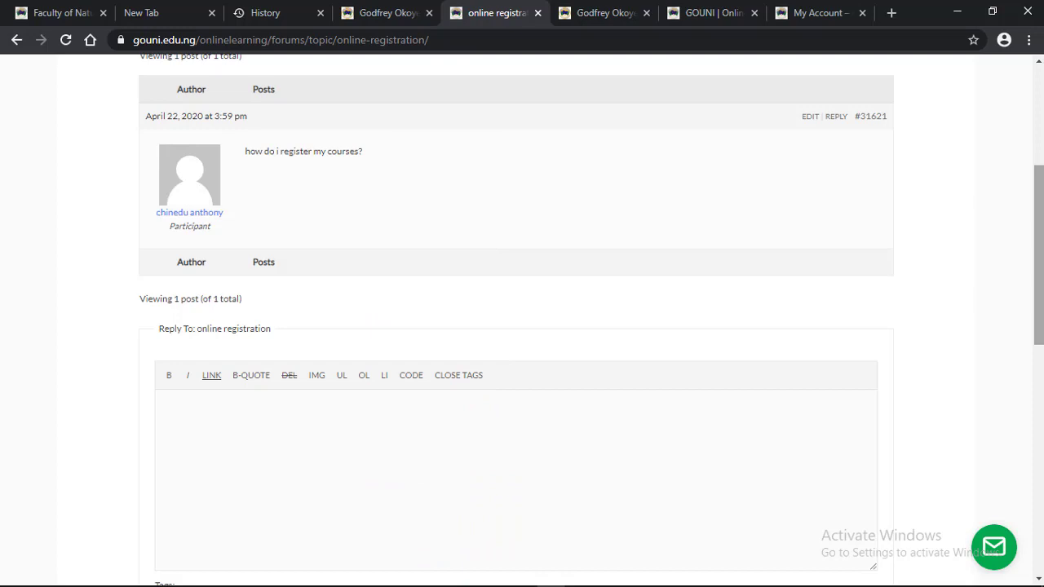
pyautogui.moveTo(1040, 202); pyautogui.dragTo(1041, 103)
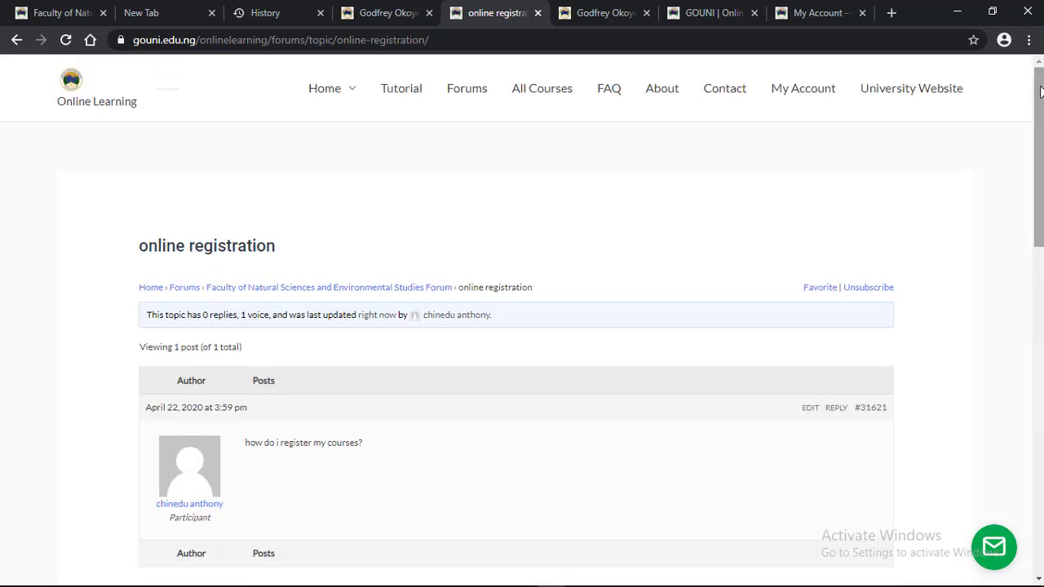
# - Open the FAQ page from the top navigation bar
pyautogui.click(609, 89)
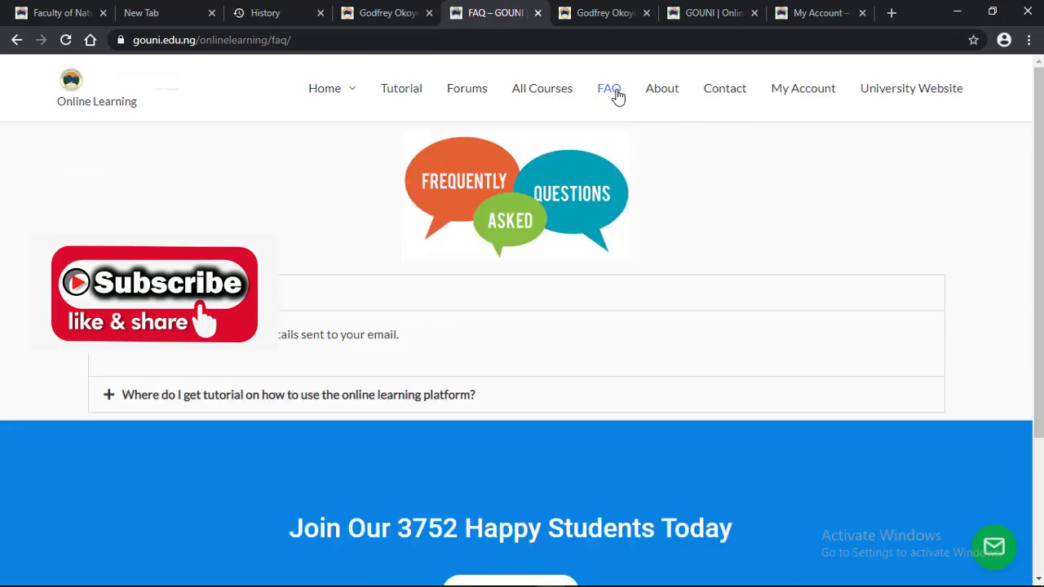